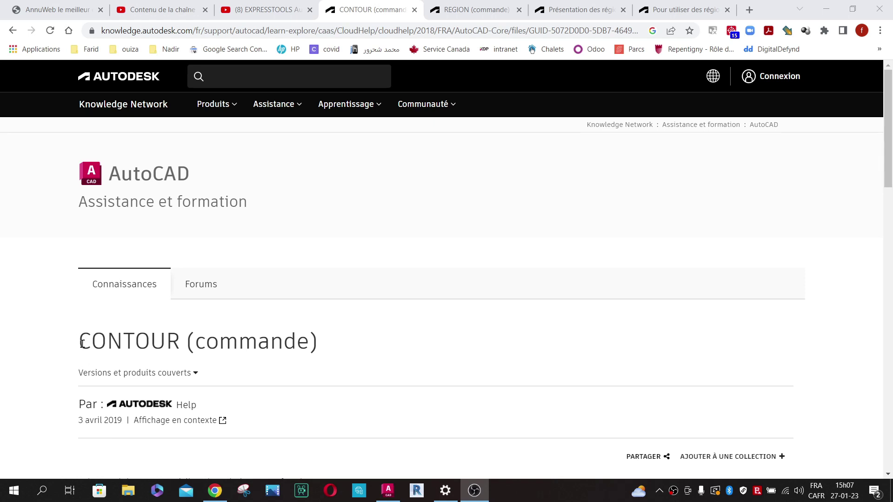
Read the help page's description of the CONTOUR command, focusing on creating a region or polyline from a closed area.
left_click_drag(82, 343, 179, 345)
left_click(453, 351)
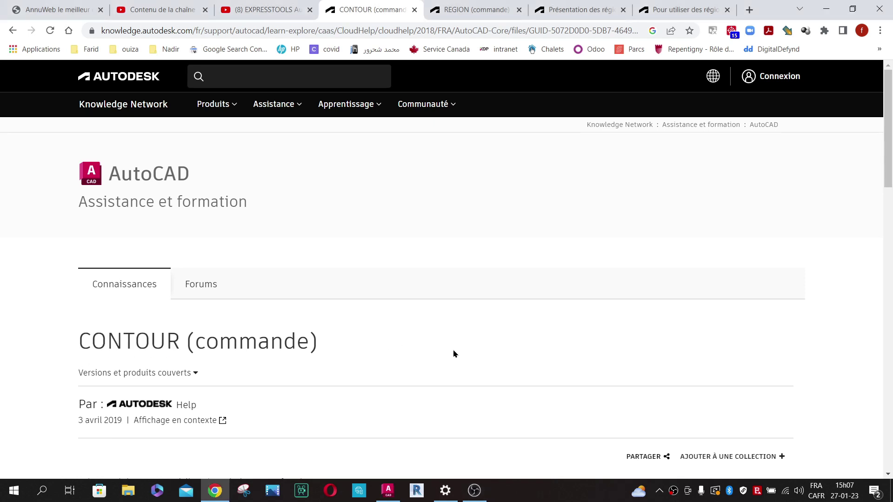
scroll(455, 353, "down", 5)
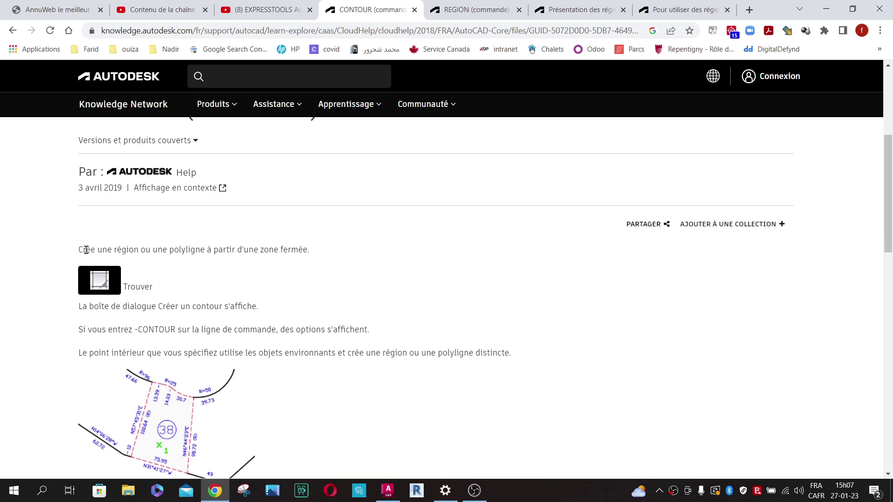
left_click_drag(94, 251, 203, 247)
left_click(267, 249)
left_click_drag(260, 251, 289, 253)
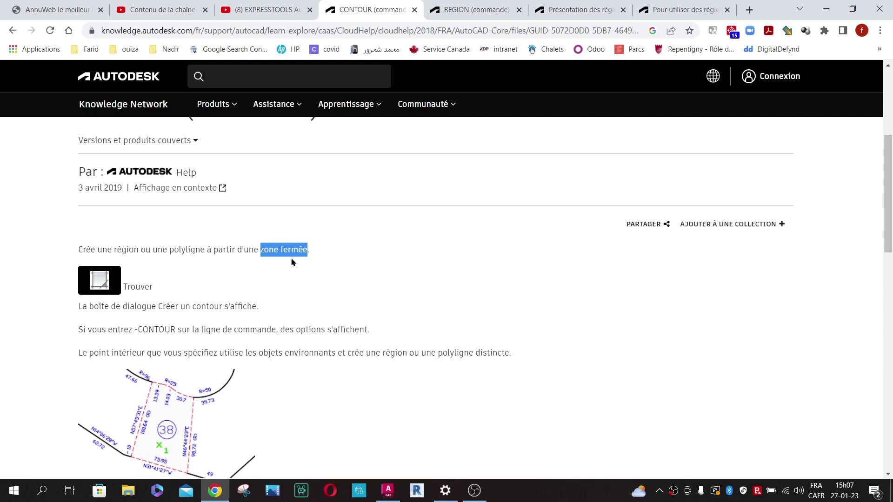
left_click(309, 271)
Switch to AutoCAD and turn off the layers of the exterior dimensions, general text and room names on the ÉTAGE plan.
left_click(389, 490)
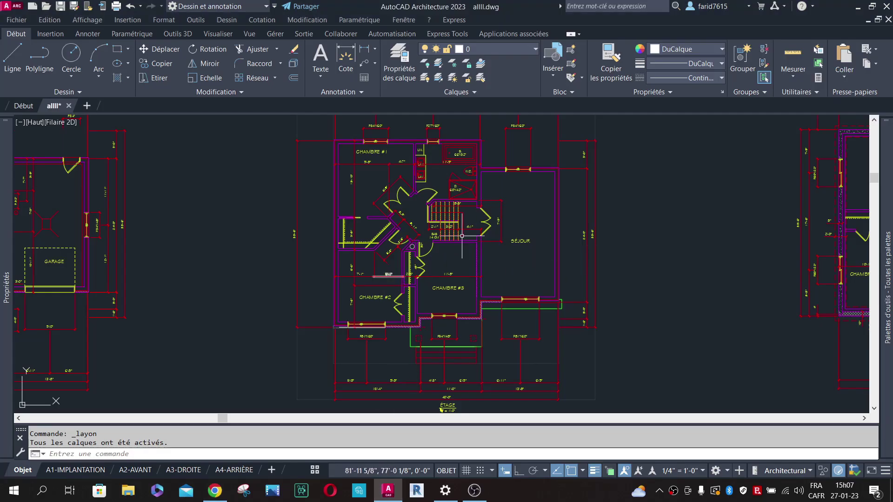
scroll(416, 249, "down", 2)
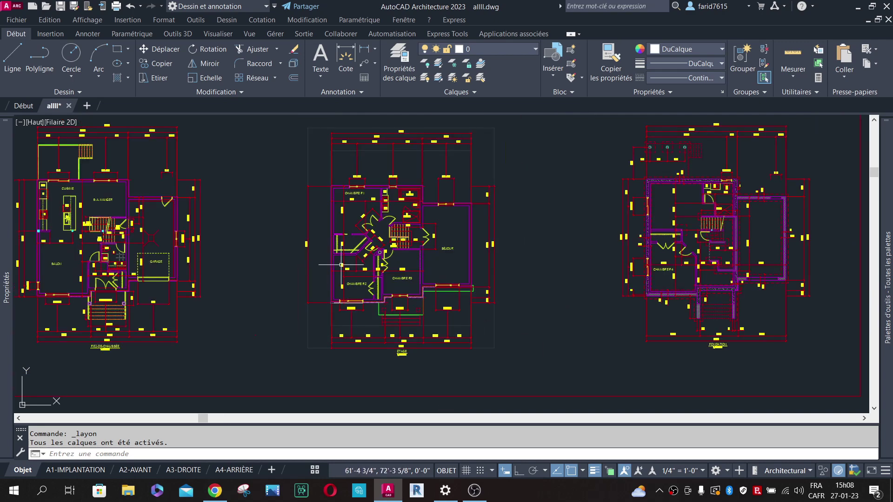
scroll(388, 256, "up", 4)
scroll(388, 256, "down", 2)
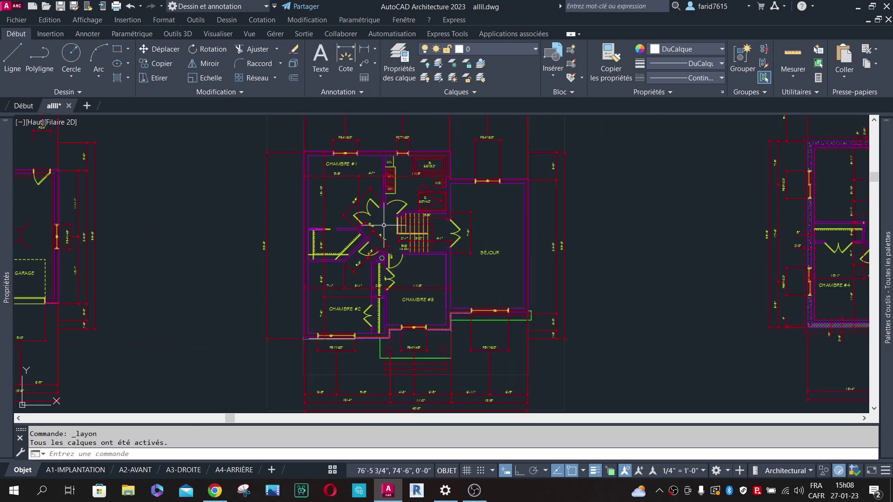
left_click(426, 65)
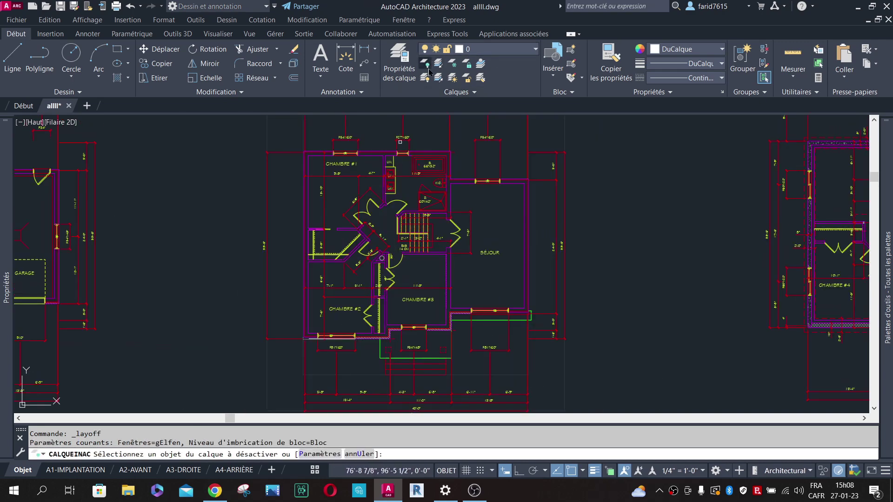
left_click(451, 136)
left_click(438, 199)
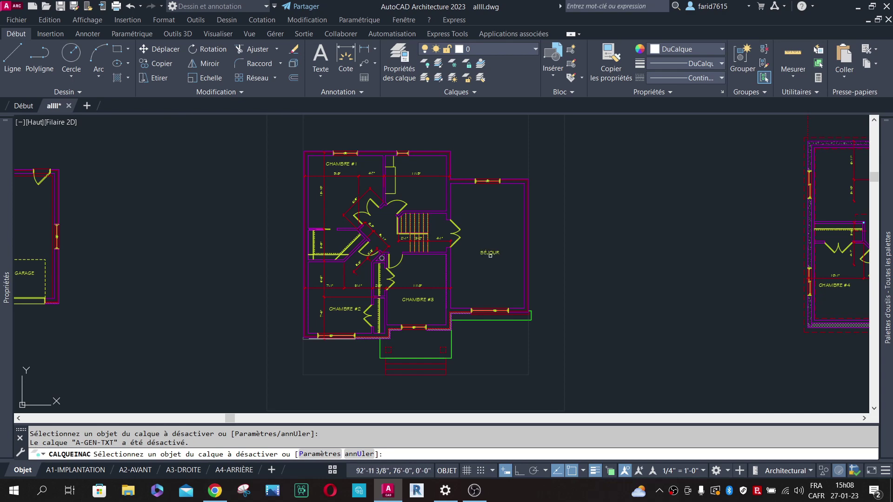
left_click(490, 255)
Turn off the interior dimension layer A-INT-DIM and the fixed furniture layer A-INT-MOB-FIX by picking their objects.
scroll(356, 273, "up", 4)
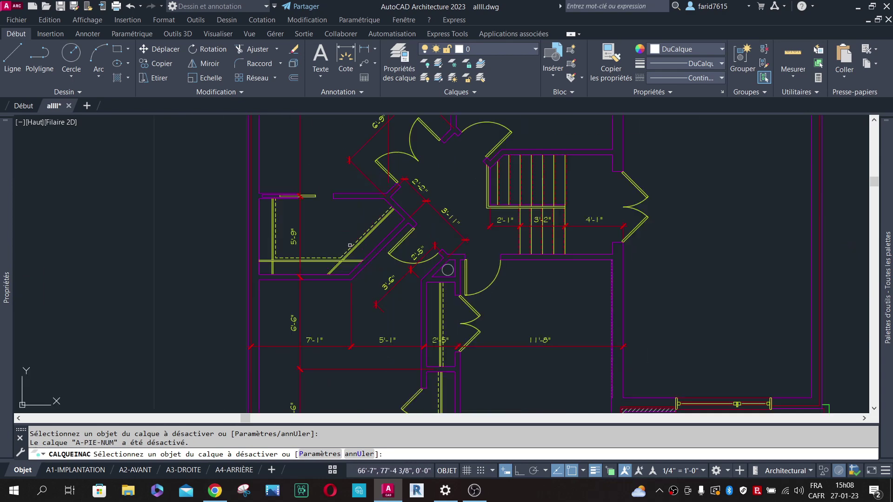
left_click(432, 206)
scroll(403, 283, "down", 7)
scroll(426, 212, "up", 5)
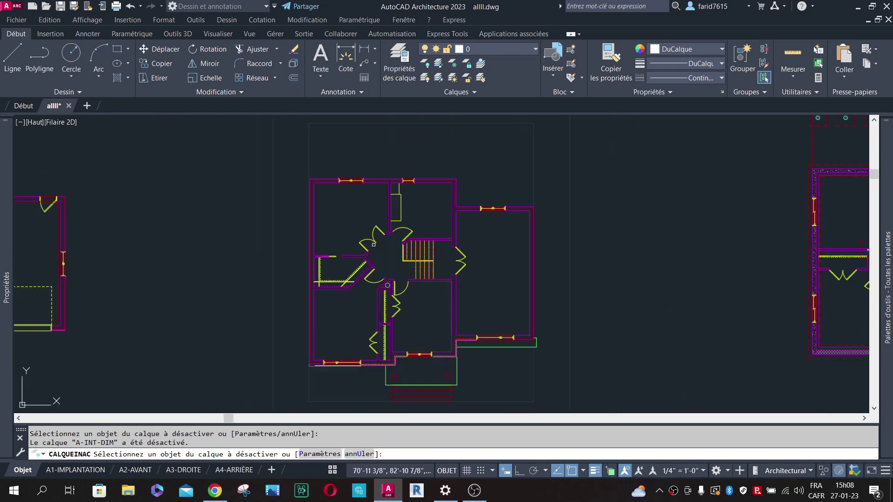
scroll(426, 212, "down", 2)
scroll(434, 186, "up", 4)
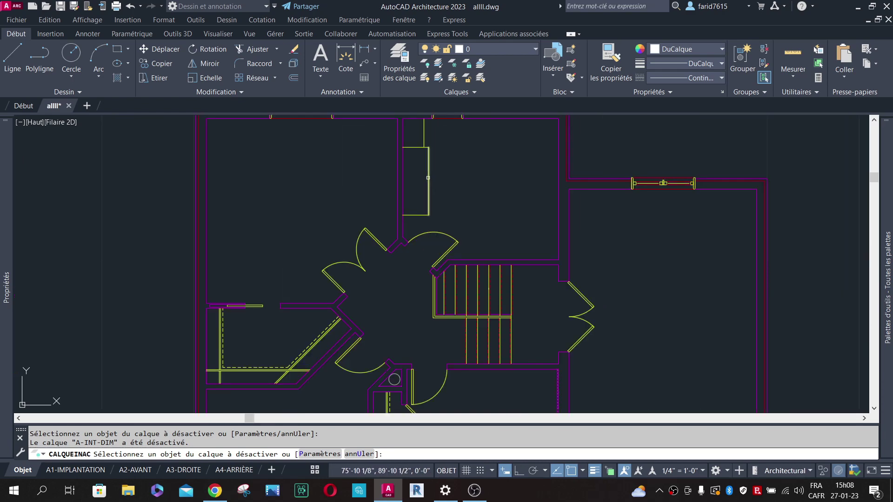
left_click(428, 178)
scroll(452, 212, "down", 4)
scroll(380, 271, "up", 5)
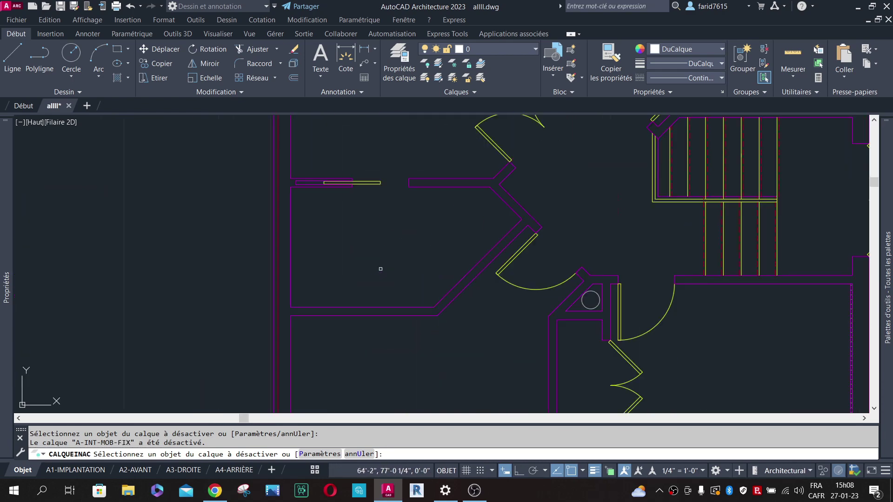
scroll(467, 289, "down", 3)
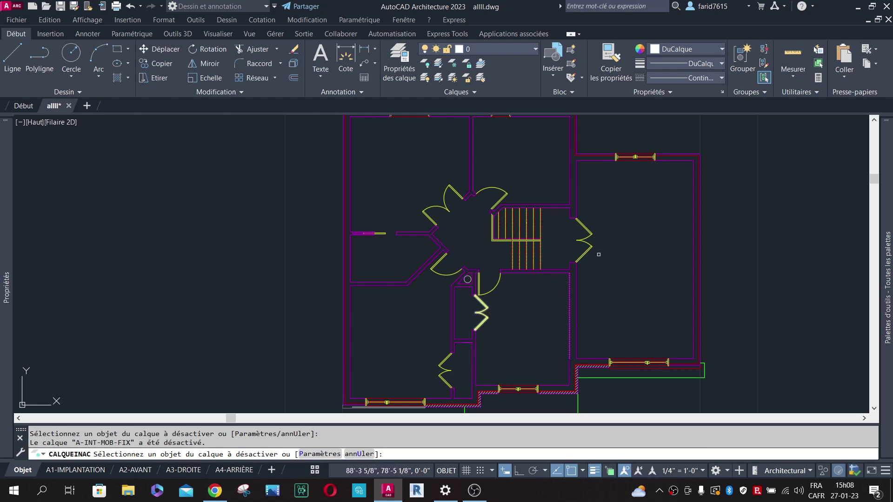
key("Return")
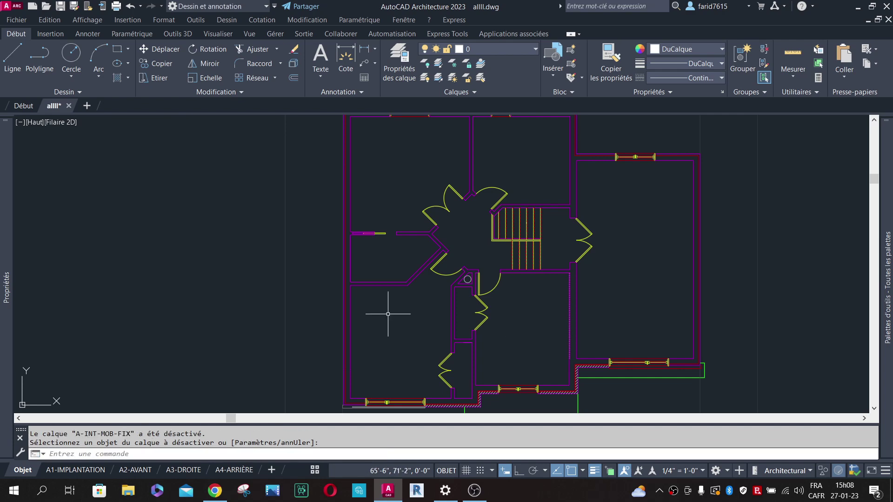
Create a contour with the CONTOUR command, using object type Polyligne and an internal point in the living room (SÉJOUR).
scroll(398, 314, "down", 3)
scroll(459, 205, "up", 3)
scroll(495, 208, "down", 2)
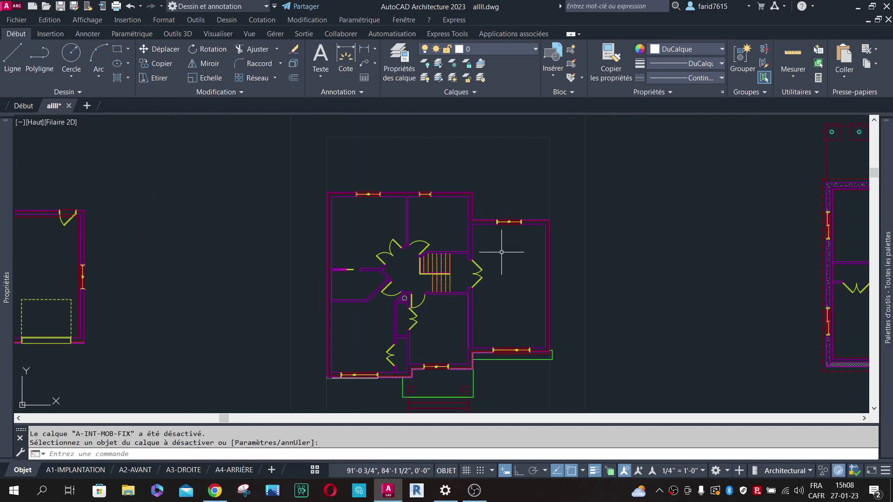
type("co")
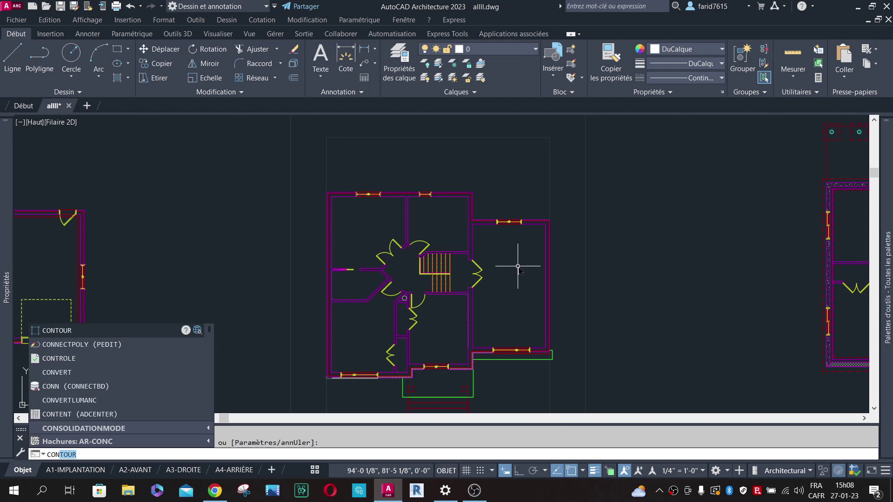
key("Return")
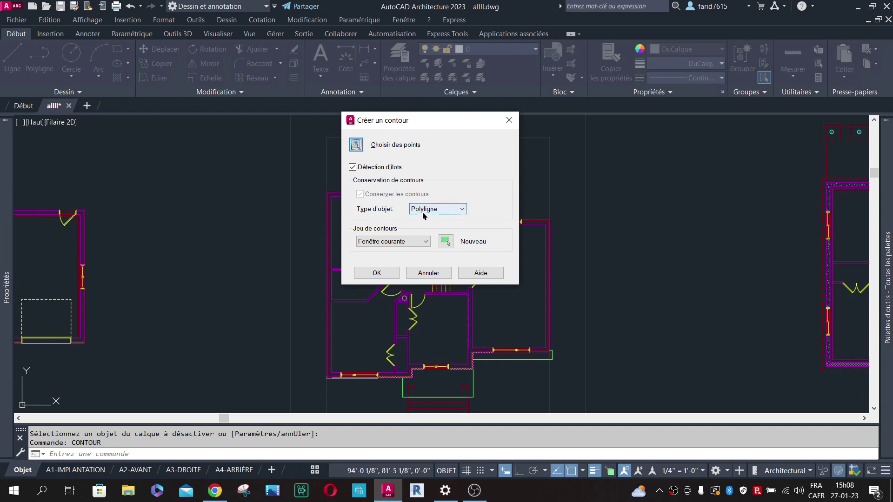
left_click(451, 210)
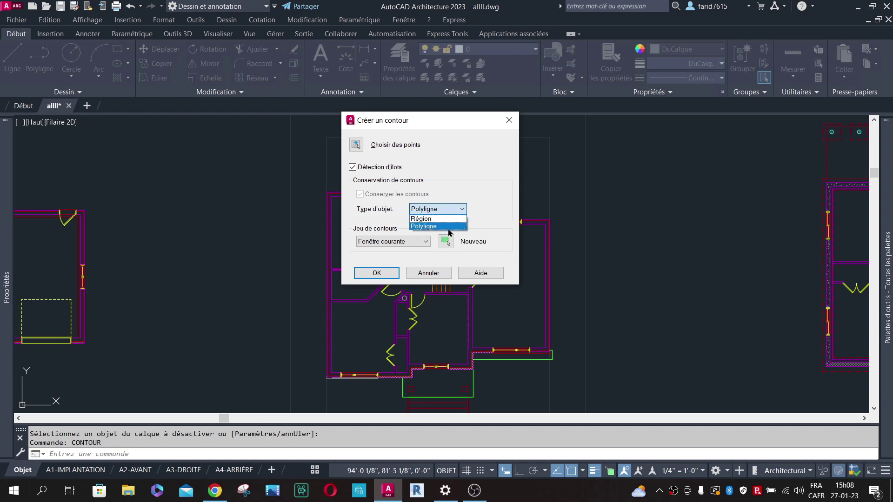
left_click(437, 226)
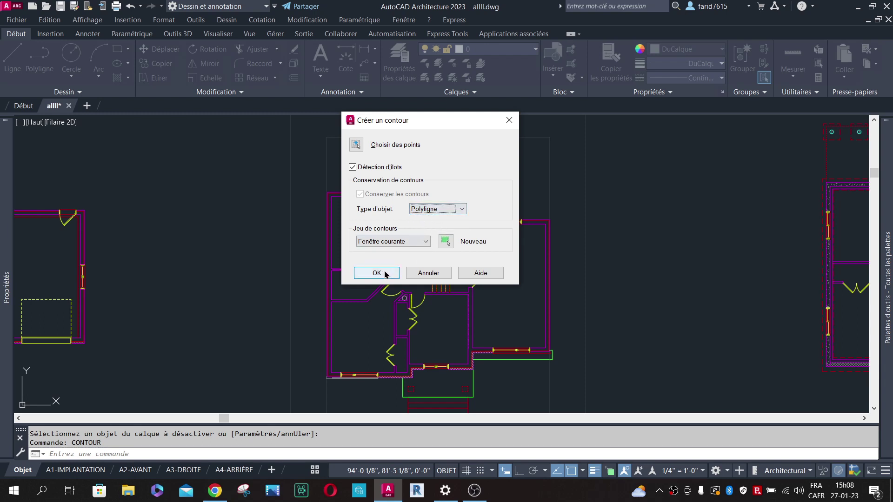
left_click(356, 145)
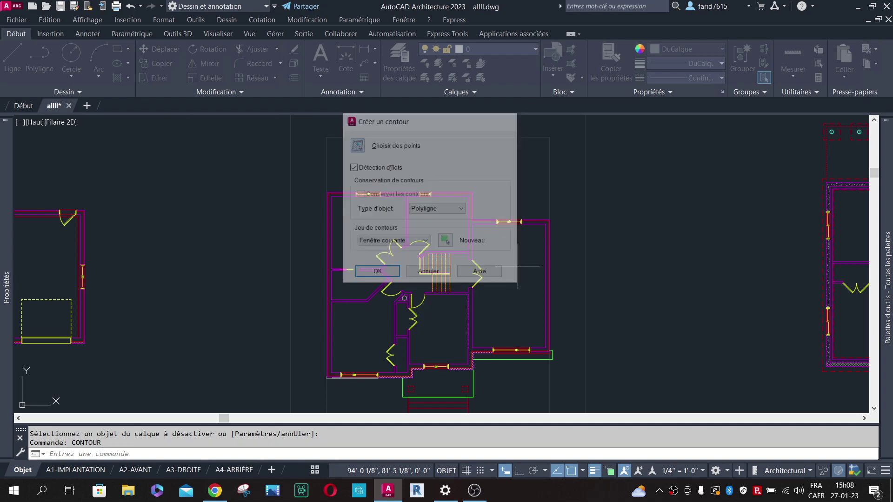
scroll(509, 315, "up", 4)
scroll(490, 217, "down", 2)
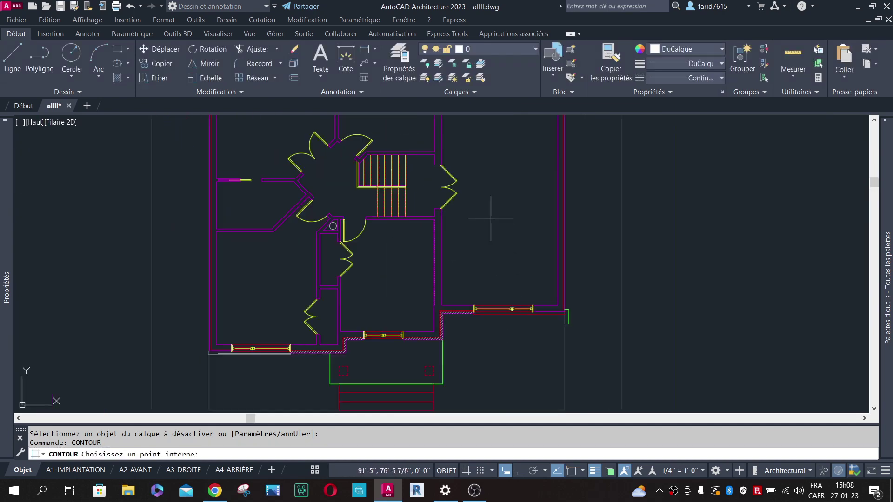
scroll(491, 251, "down", 4)
left_click(495, 252)
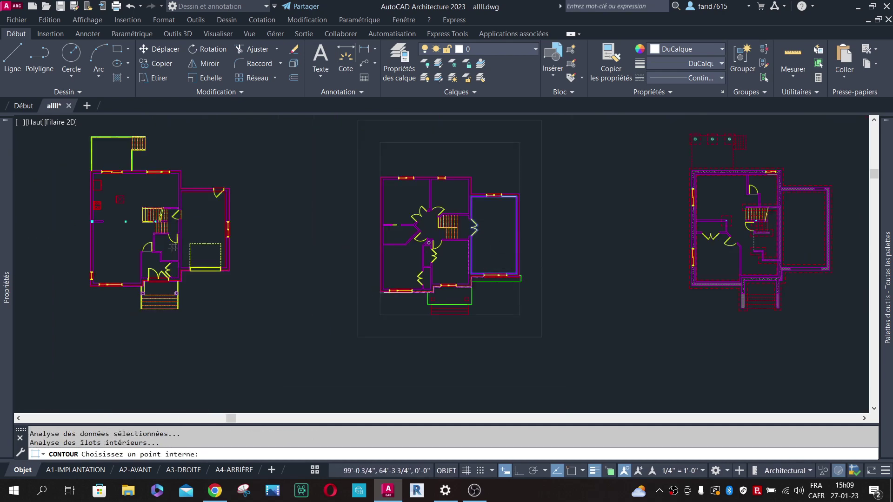
scroll(515, 280, "up", 4)
key("Return")
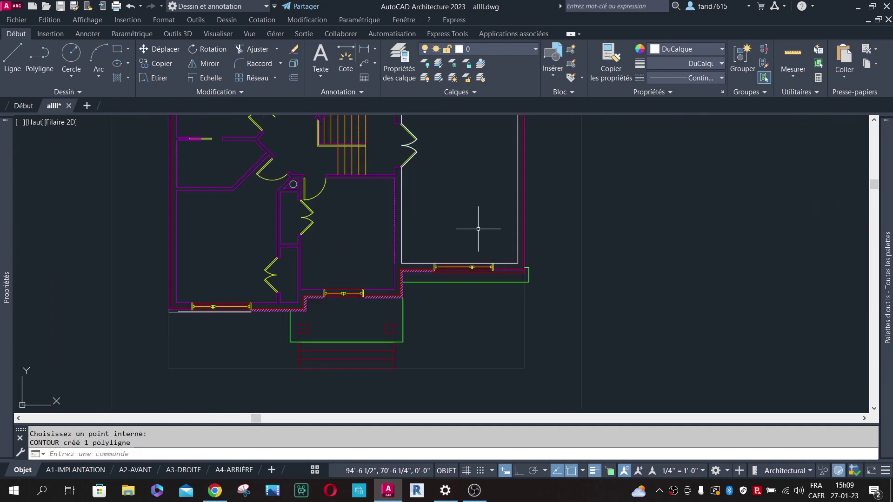
Select the new living-room contour and check its object type and geometry in its properties.
scroll(488, 209, "down", 4)
scroll(499, 183, "up", 5)
left_click(494, 131)
key("ctrl+1")
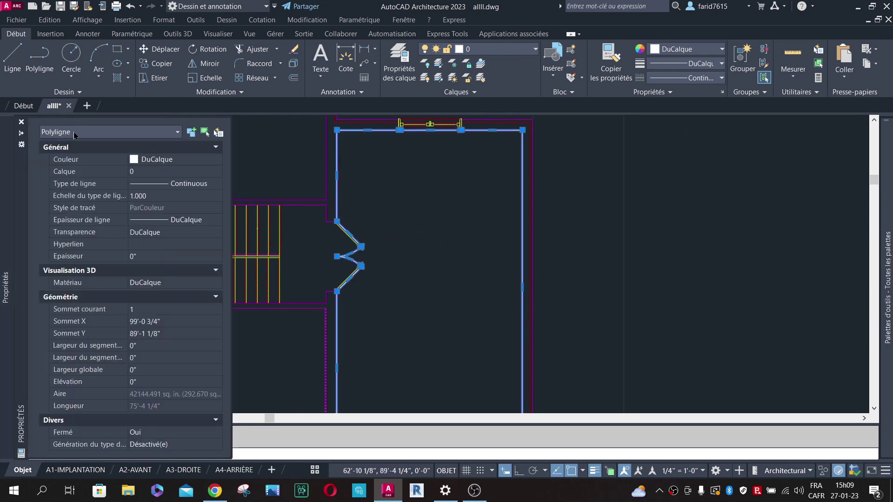
scroll(456, 205, "down", 4)
key("ctrl+1")
Examine how the contour polyline runs along the living room's walls, windows and double door, and clear the selection.
scroll(452, 213, "up", 3)
scroll(450, 226, "down", 3)
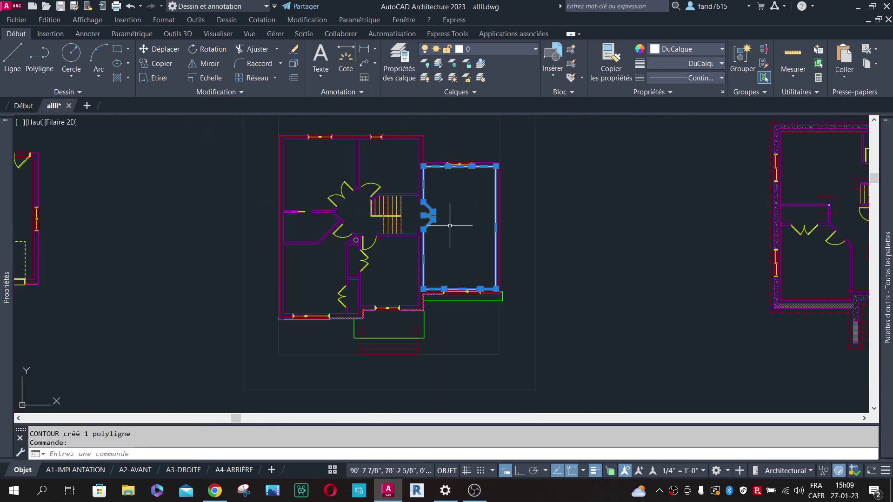
scroll(445, 200, "up", 4)
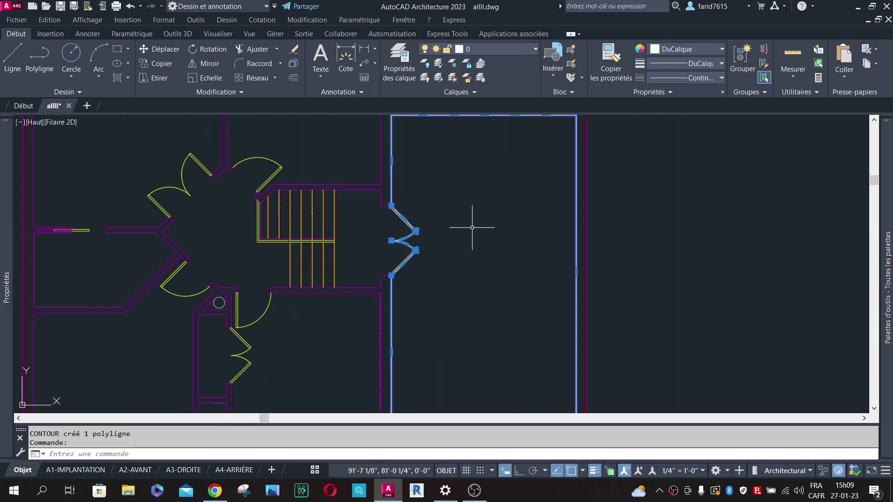
scroll(472, 227, "down", 4)
scroll(447, 230, "up", 4)
scroll(505, 240, "down", 2)
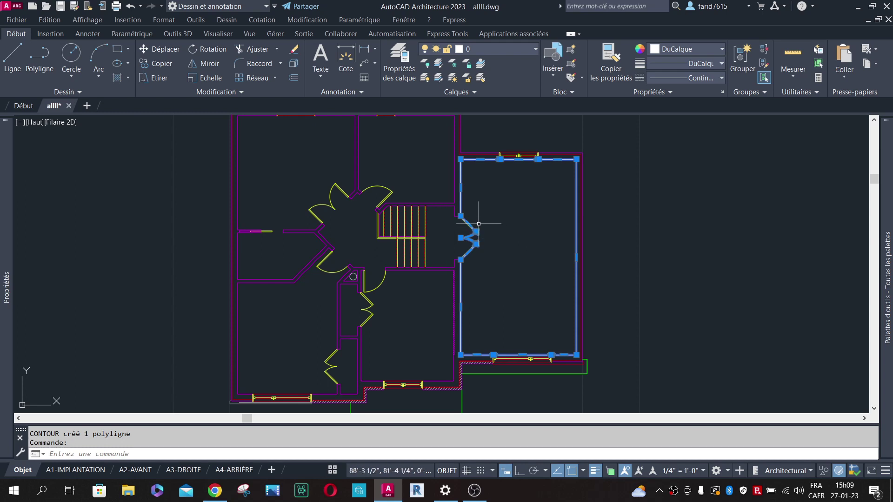
mouse_move(6, 288)
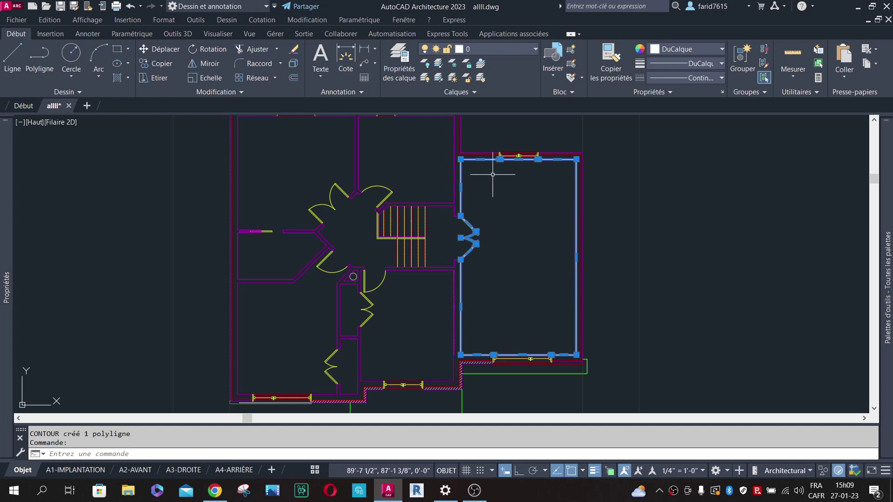
scroll(488, 168, "up", 2)
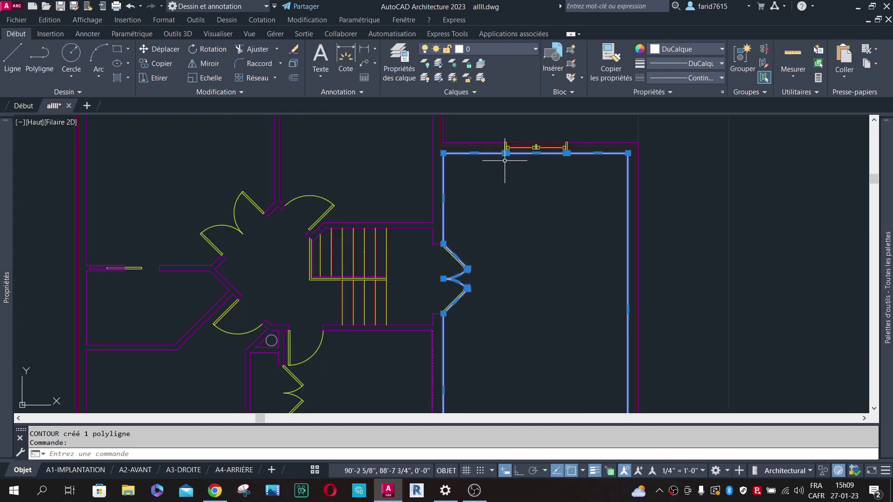
scroll(549, 190, "down", 3)
scroll(546, 193, "up", 3)
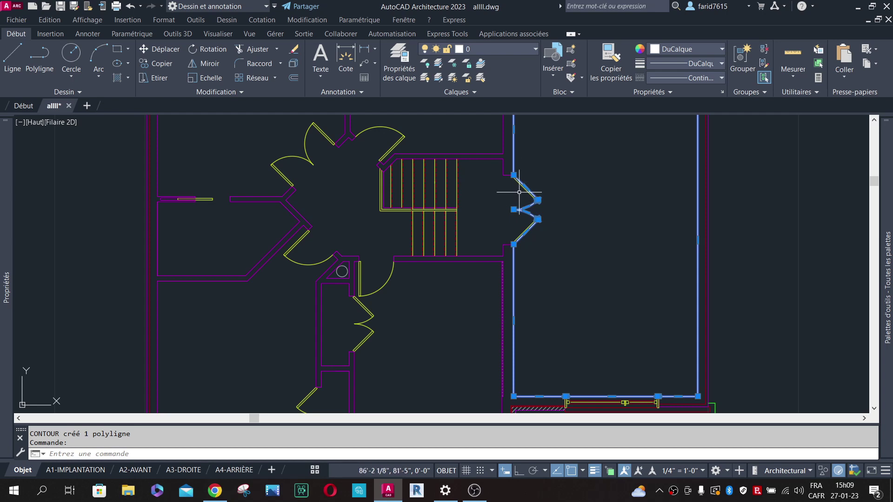
scroll(518, 191, "down", 3)
scroll(526, 192, "up", 3)
scroll(528, 194, "down", 3)
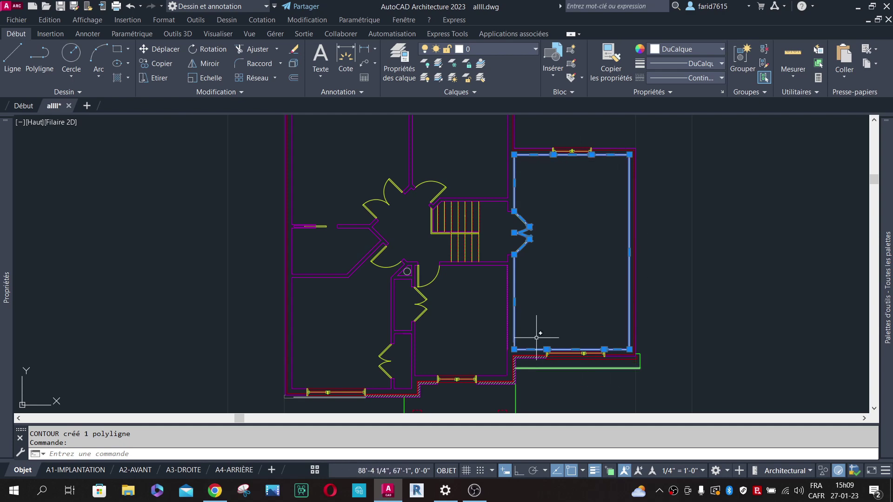
scroll(525, 279, "down", 3)
scroll(524, 247, "up", 5)
key("Escape")
scroll(511, 253, "down", 5)
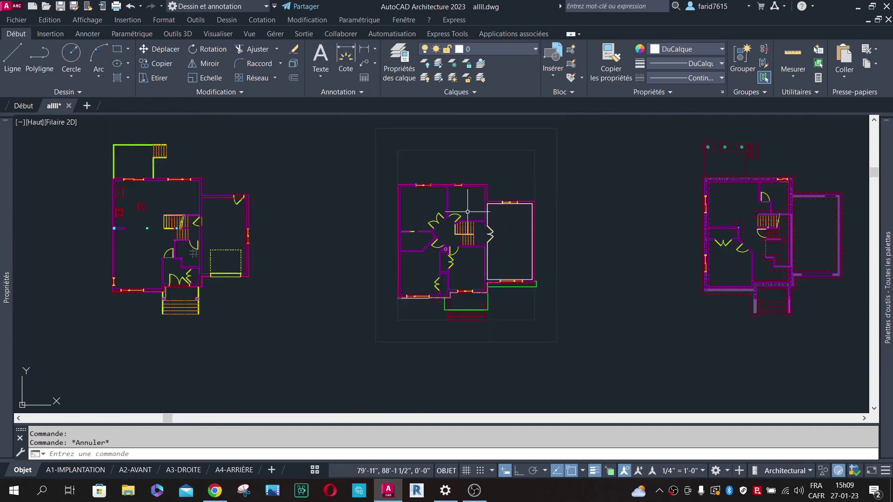
Delete the living-room contour polyline that follows the swings of the double door.
scroll(468, 212, "up", 5)
scroll(464, 249, "down", 3)
scroll(425, 163, "up", 3)
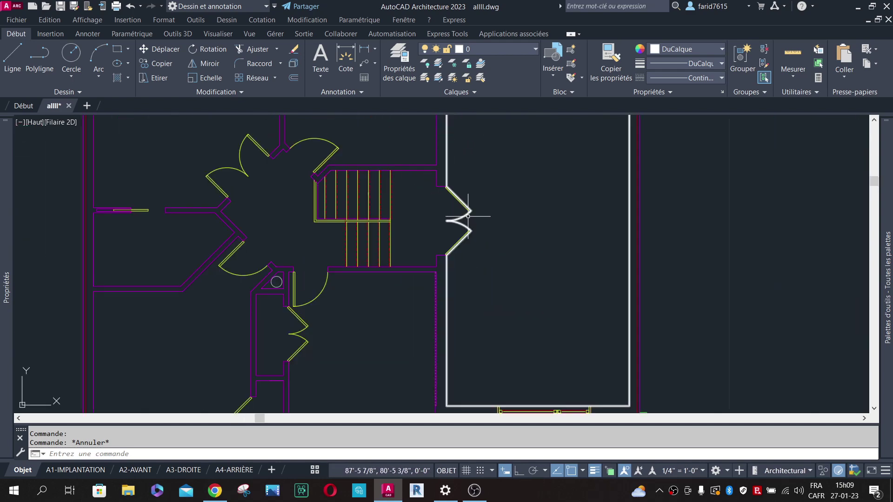
scroll(461, 203, "up", 2)
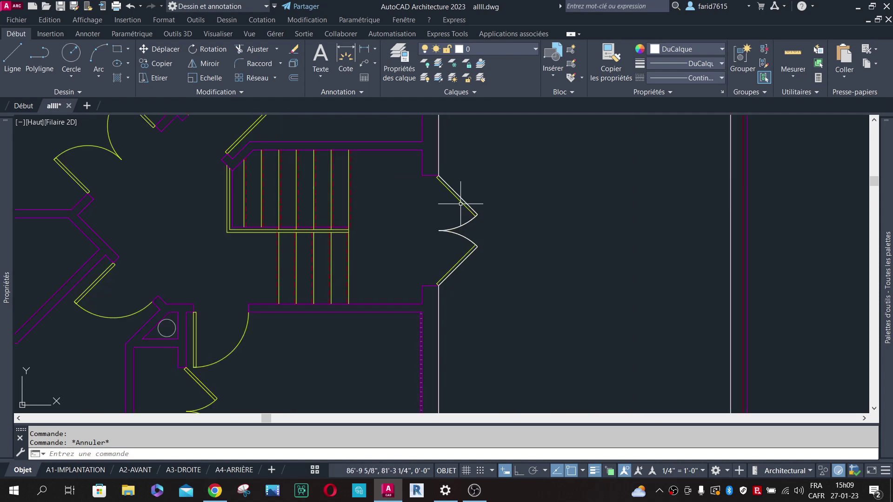
left_click(439, 149)
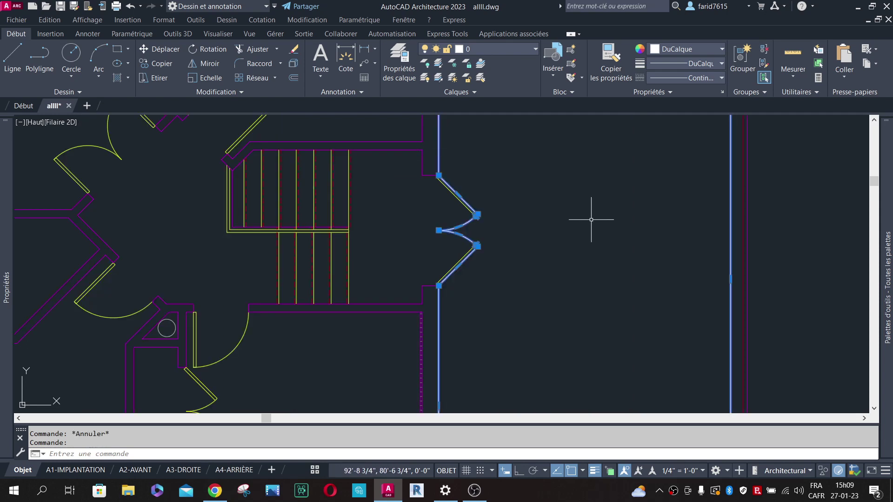
key("Delete")
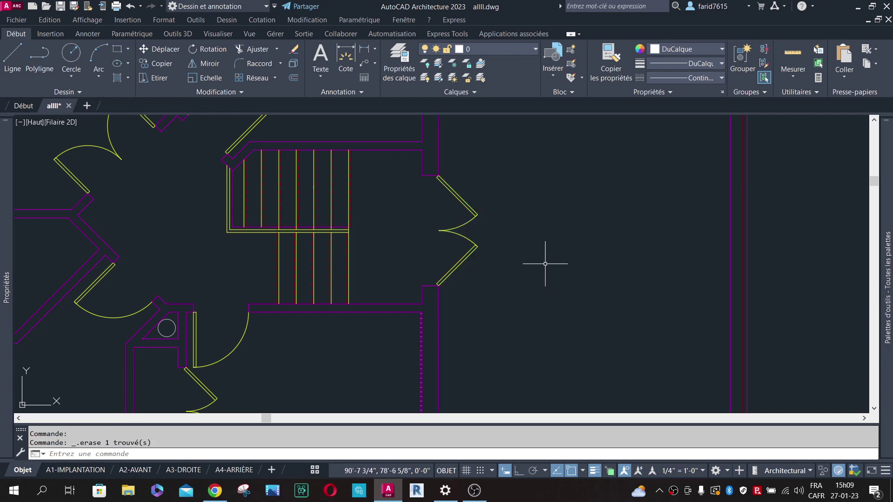
Turn off the door layer A-INT-PRT by picking the living room's double door.
scroll(544, 255, "down", 4)
scroll(515, 250, "up", 4)
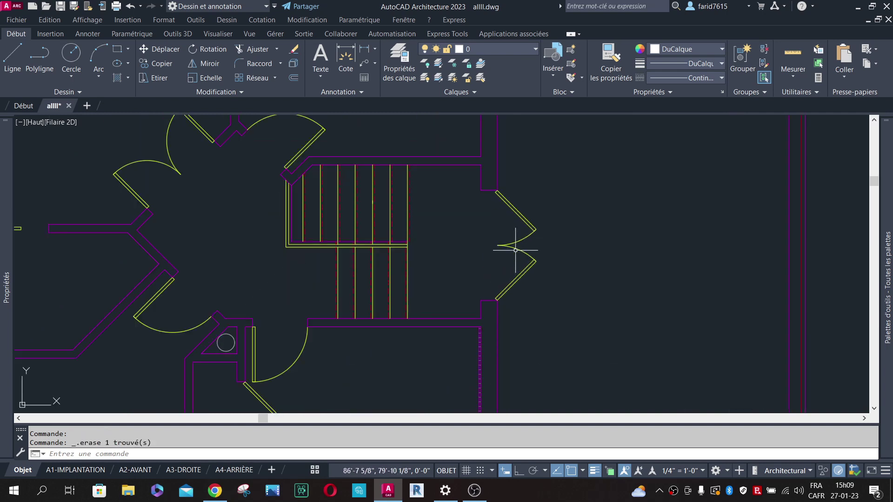
left_click(424, 65)
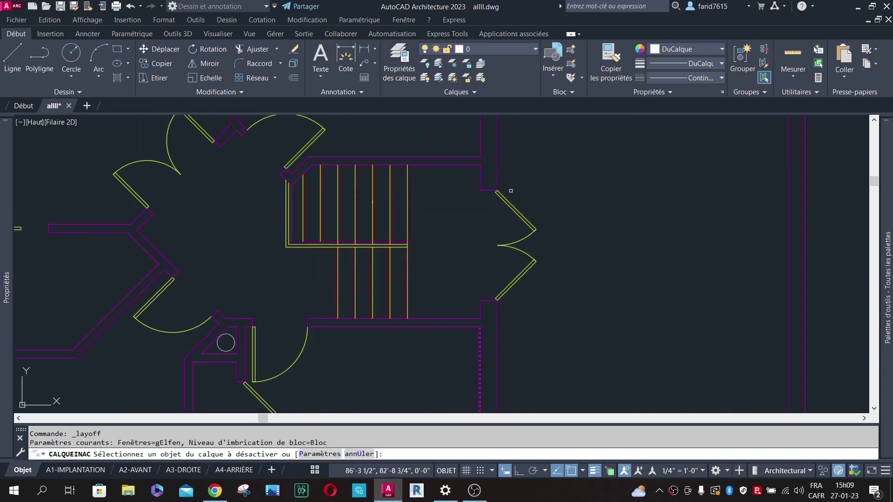
left_click(518, 215)
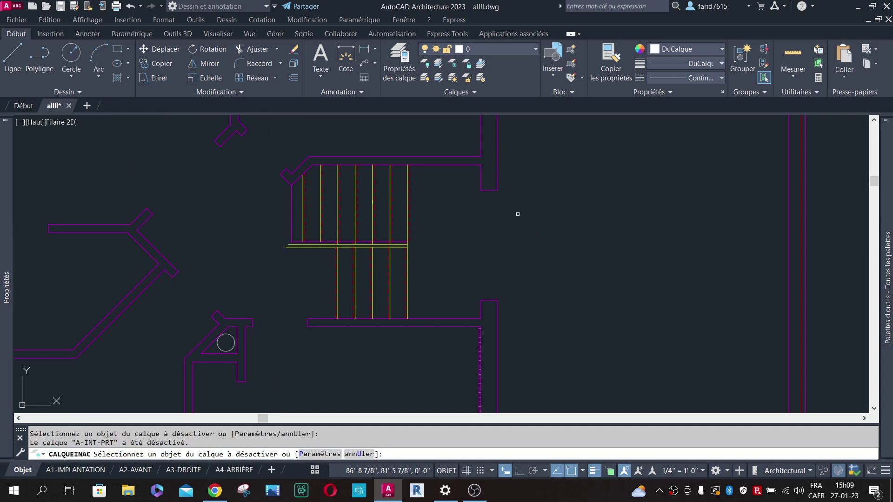
scroll(504, 238, "down", 4)
scroll(504, 239, "down", 1)
scroll(527, 235, "up", 5)
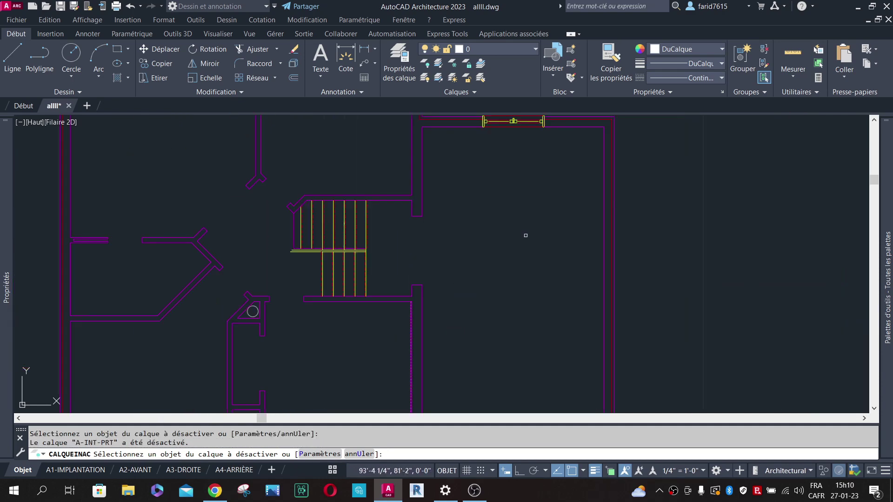
key("Escape")
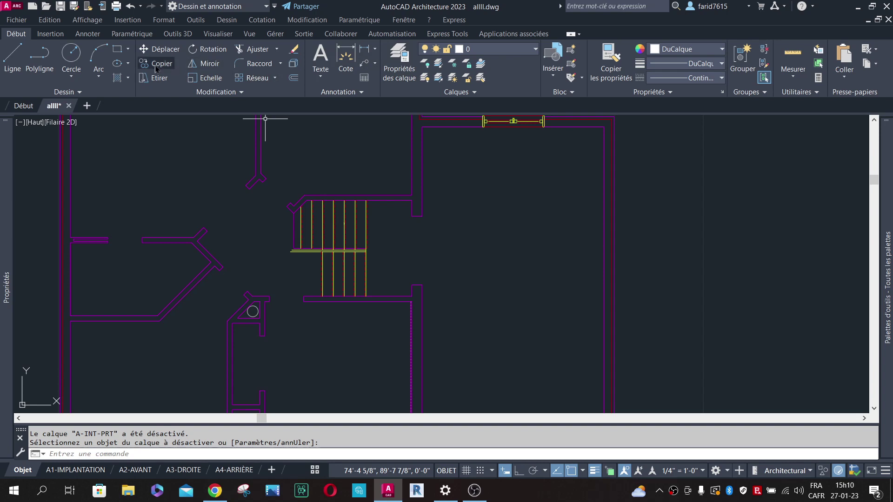
Draw a line across the living room's double-door opening, between the inner wall corners.
left_click(13, 57)
scroll(427, 232, "up", 2)
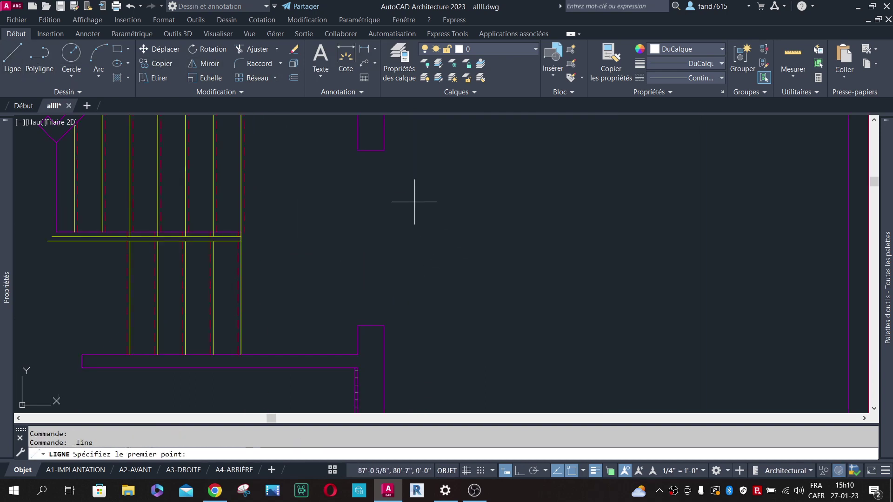
left_click(384, 150)
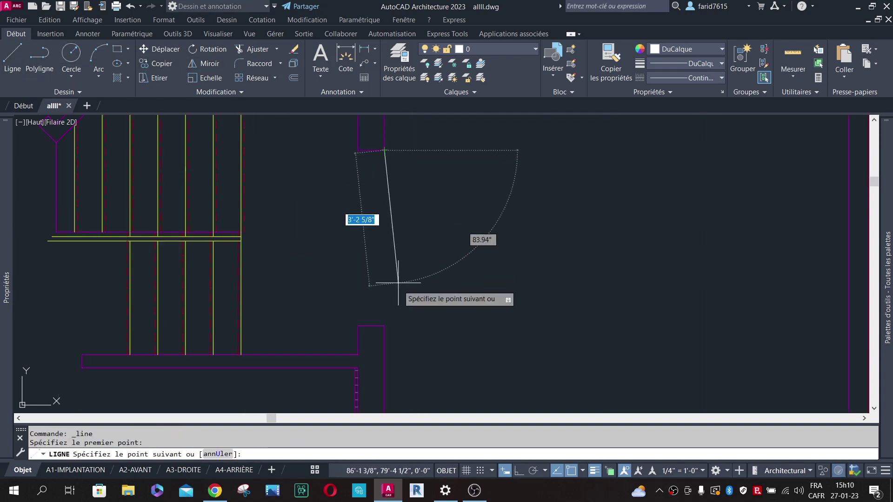
left_click(385, 325)
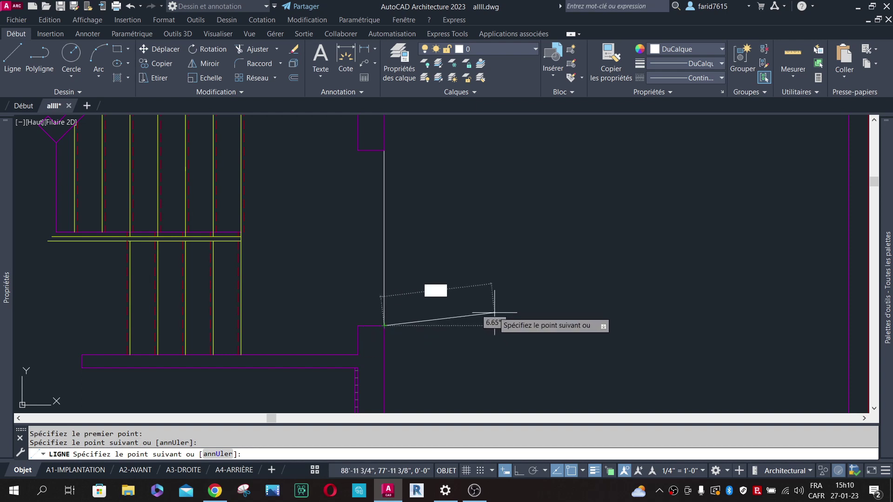
key("Return")
Create a living-room contour with the CONTOUR command, using object type Polyligne and an internal point in the room.
scroll(427, 251, "down", 4)
scroll(426, 251, "down", 1)
scroll(475, 255, "down", 2)
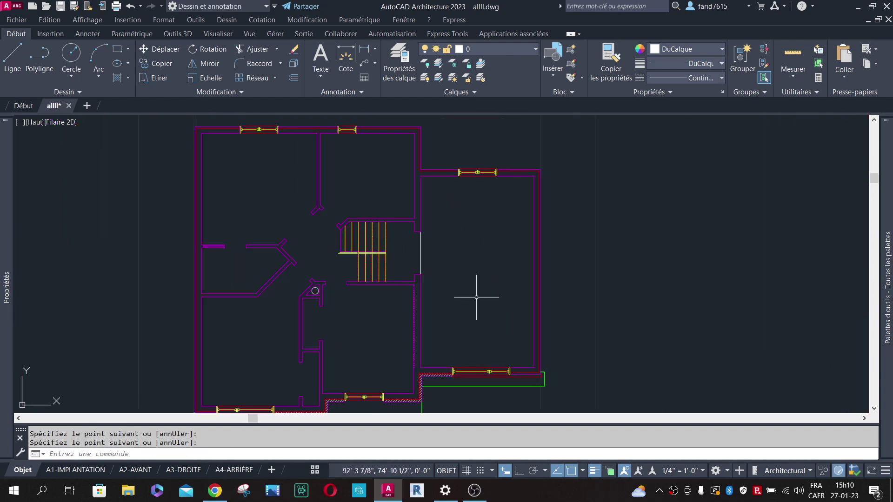
type("con")
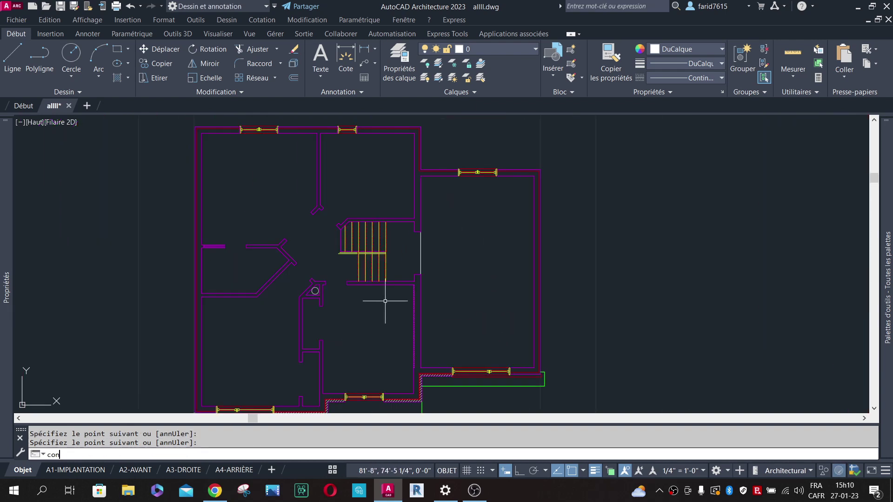
type("tour")
key("Return")
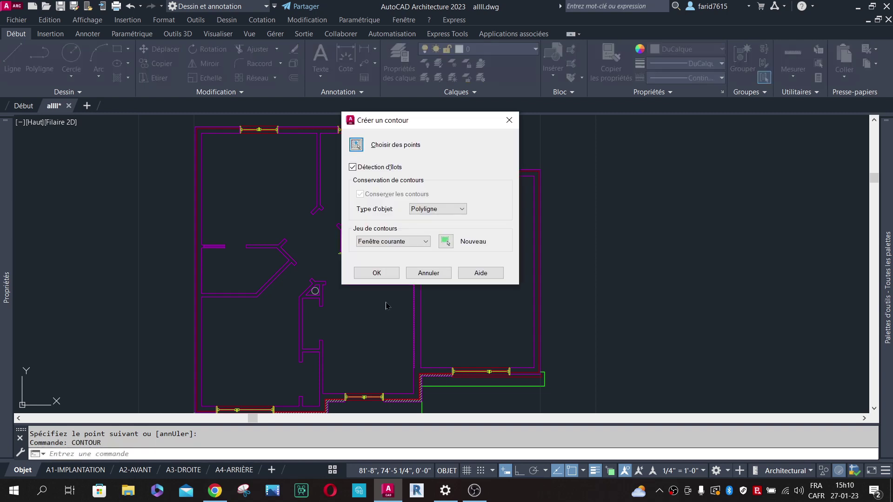
left_click(357, 146)
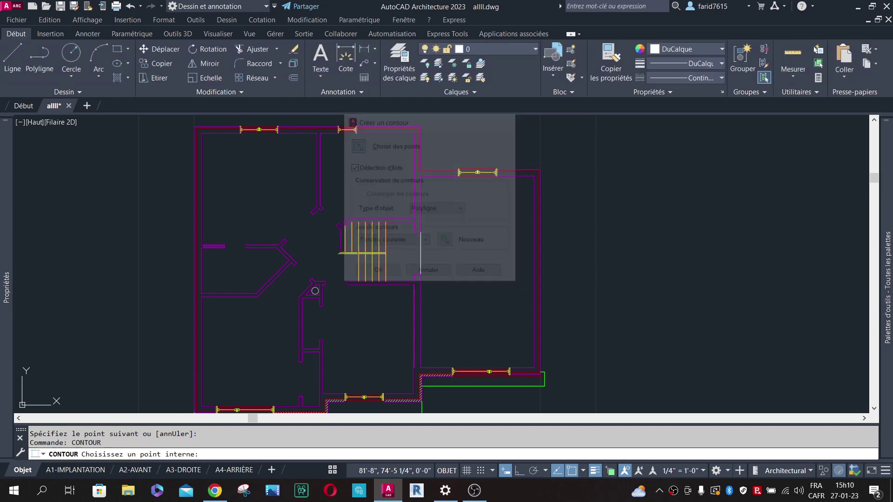
left_click(472, 268)
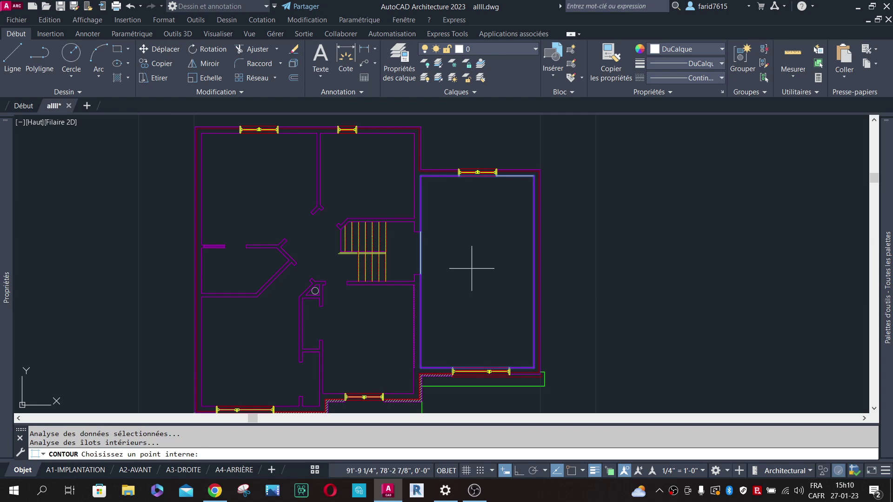
key("Return")
Select the new living-room contour and examine how it runs along the walls and the closed door opening.
left_click(521, 176)
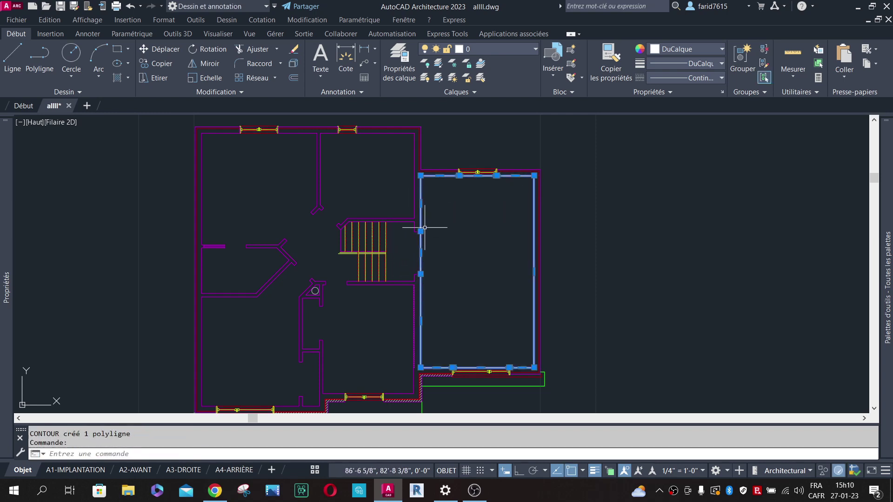
scroll(422, 269, "up", 4)
scroll(467, 226, "down", 6)
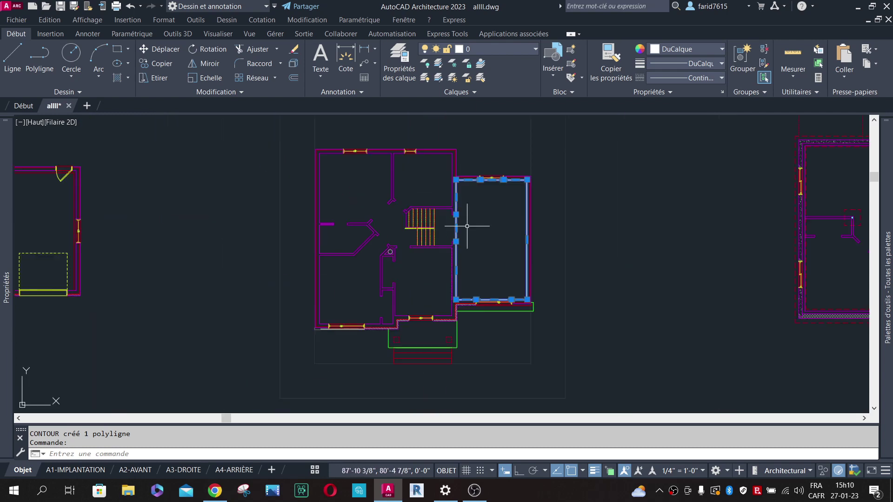
Draw a line across the diagonal door opening of the upper-left room, between the two wall ends.
scroll(377, 209, "up", 3)
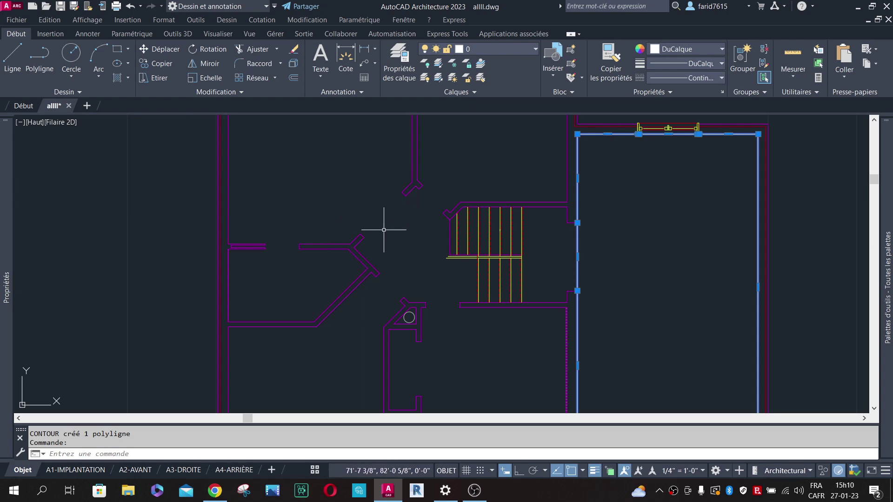
left_click(12, 59)
scroll(405, 190, "up", 4)
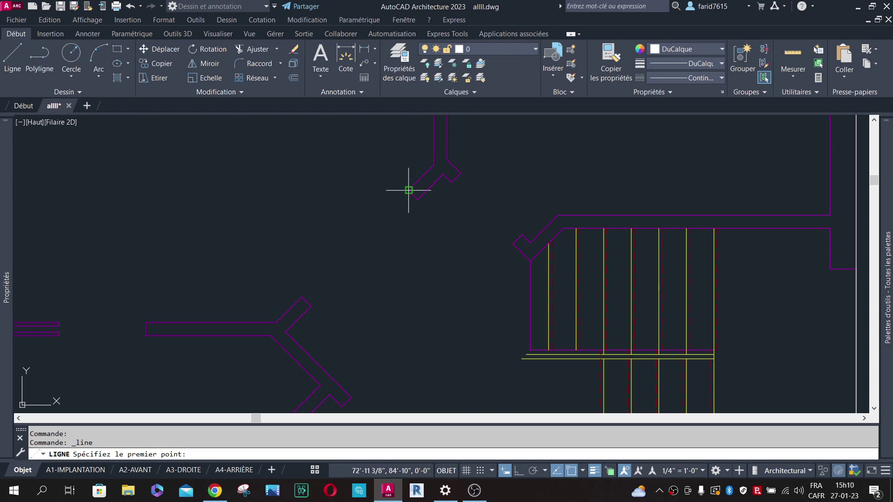
left_click(408, 190)
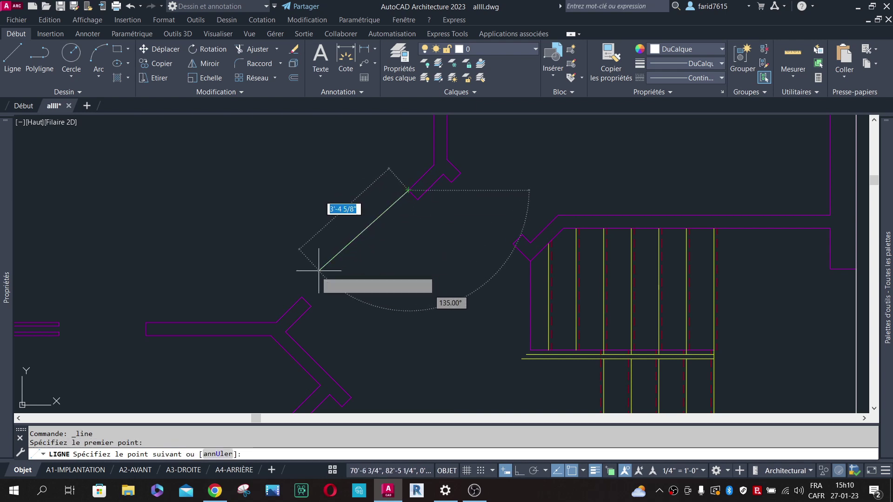
left_click(301, 299)
key("Return")
scroll(390, 279, "down", 8)
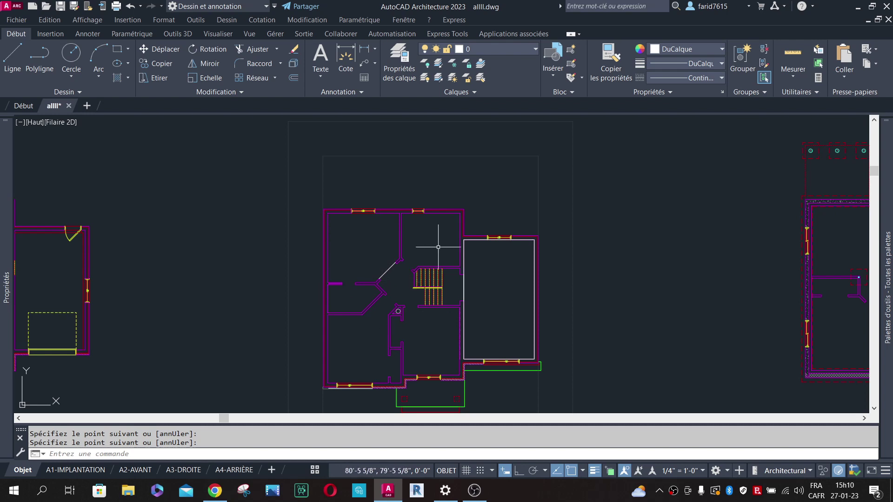
Delete the line that closes the upper-left room's diagonal door opening.
scroll(513, 290, "up", 2)
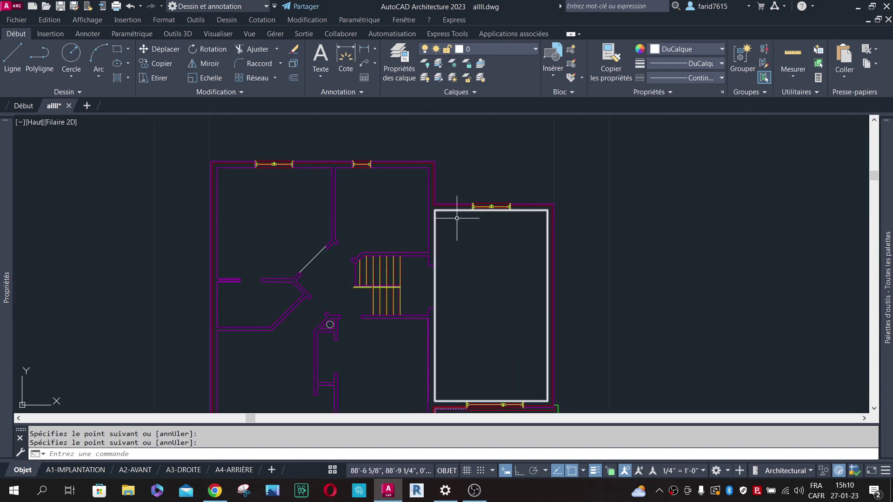
left_click(312, 251)
left_click(310, 270)
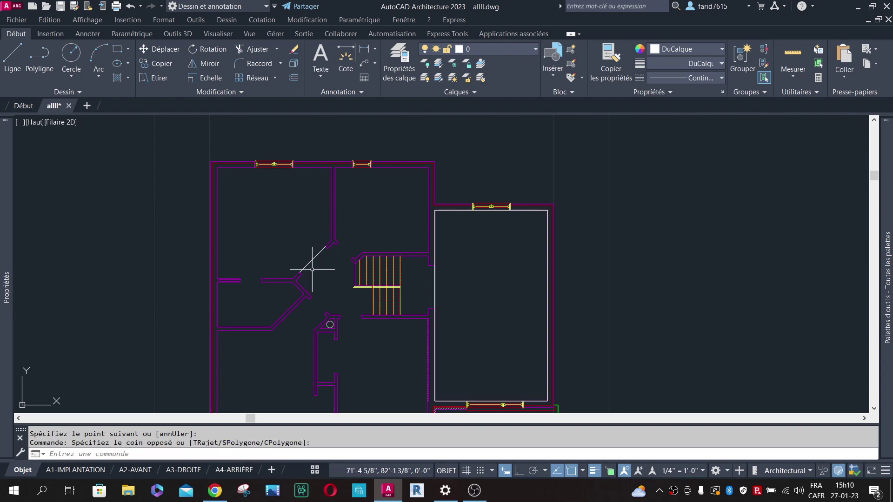
key("Delete")
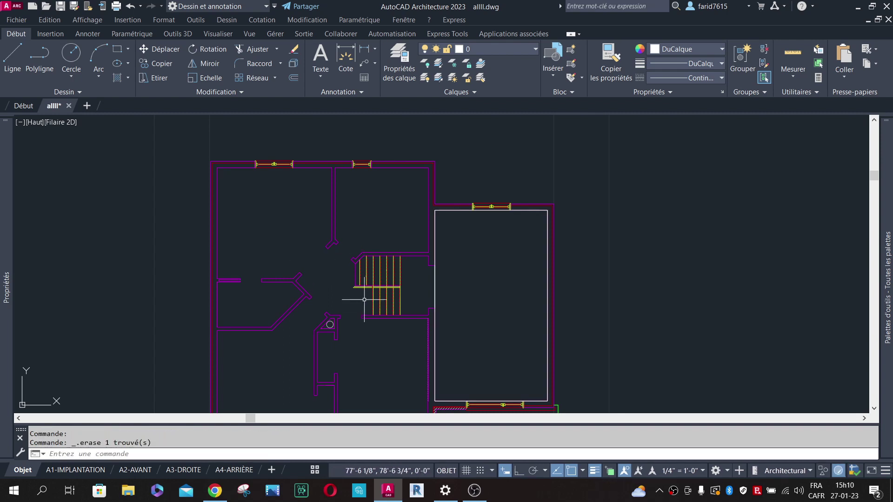
Place a multiline text in the living room with the lines "surface = ... m2" and "permetre = ... m".
scroll(454, 281, "down", 3)
scroll(454, 267, "up", 5)
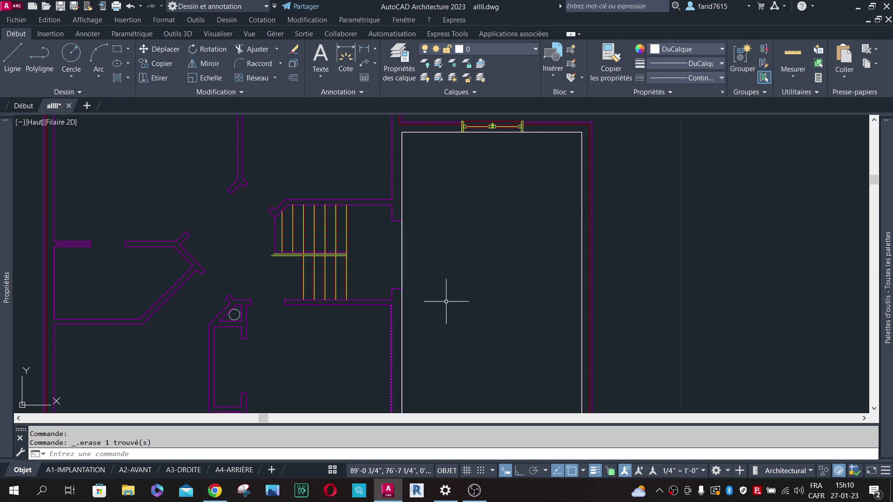
type("tt")
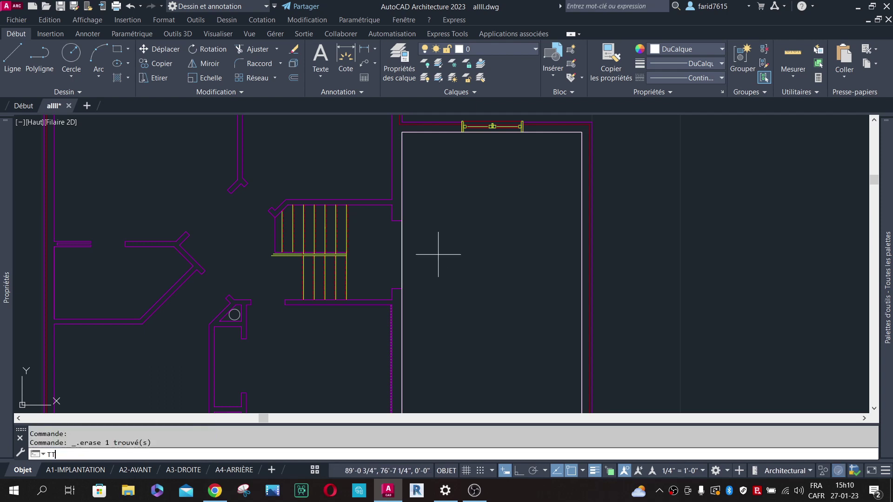
key("Return")
left_click(449, 203)
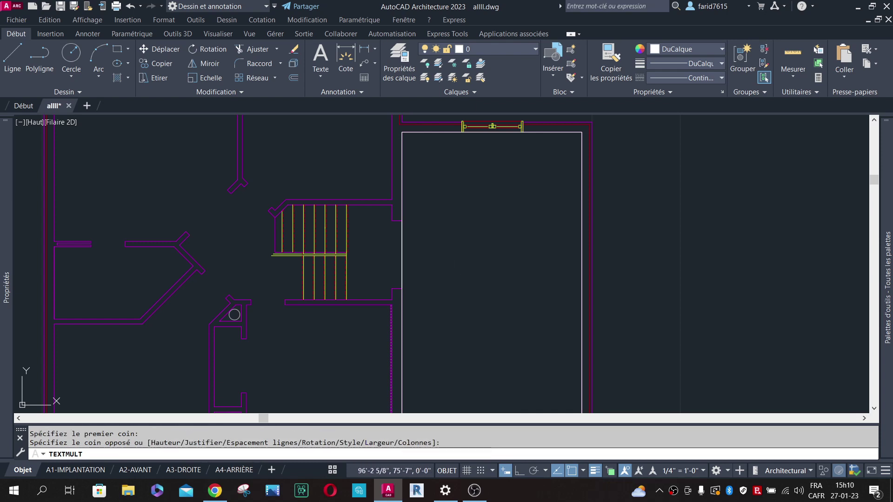
left_click(538, 312)
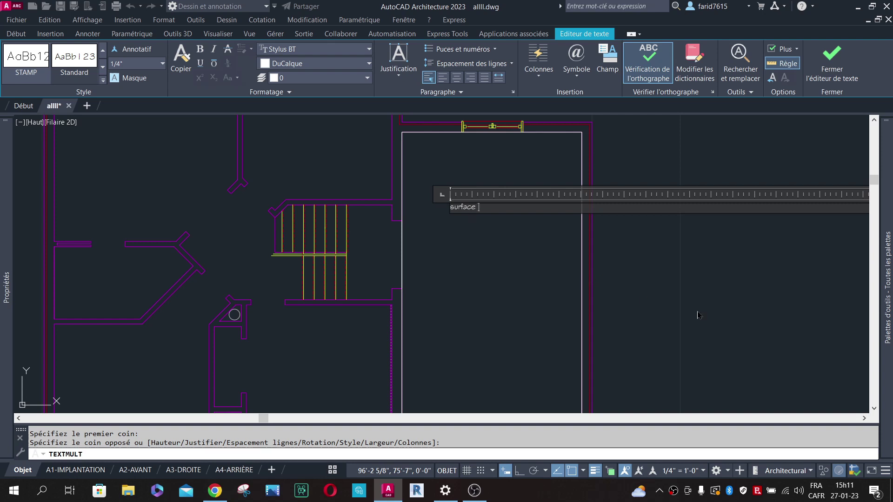
type(".")
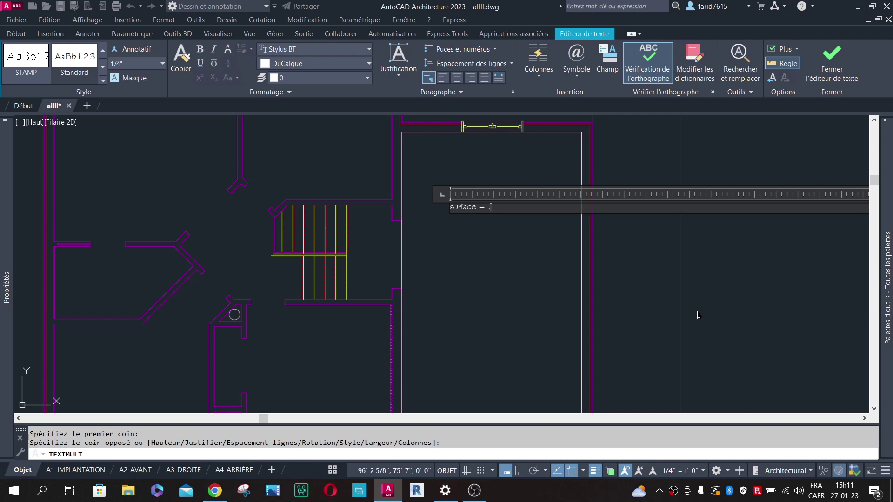
type(".. m2")
key("Return")
type("permetre")
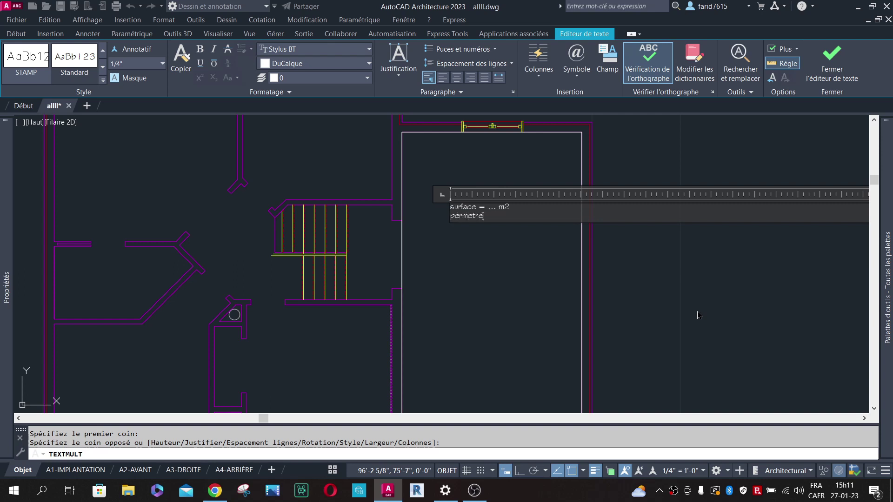
type(" = ... m")
Start an Objet field in place of the "..." after "surface =" and link it to the living-room polyline.
scroll(493, 212, "up", 5)
left_click_drag(488, 214, 442, 215)
right_click(449, 217)
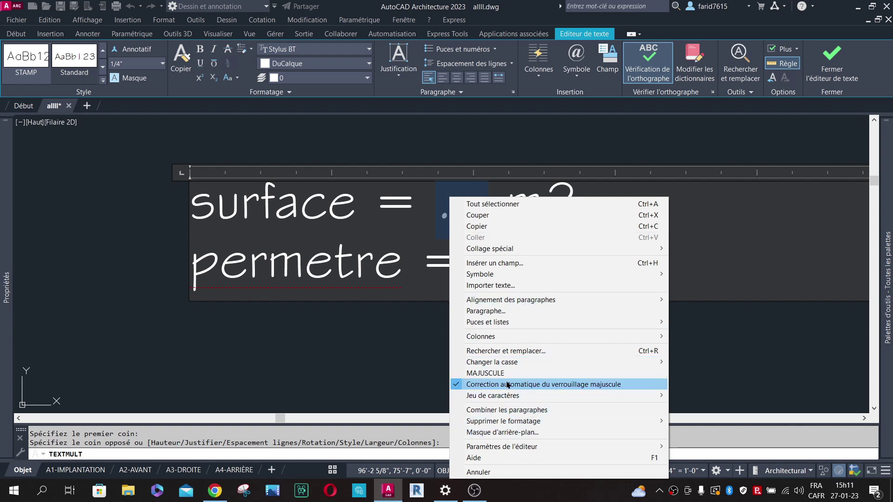
left_click(512, 263)
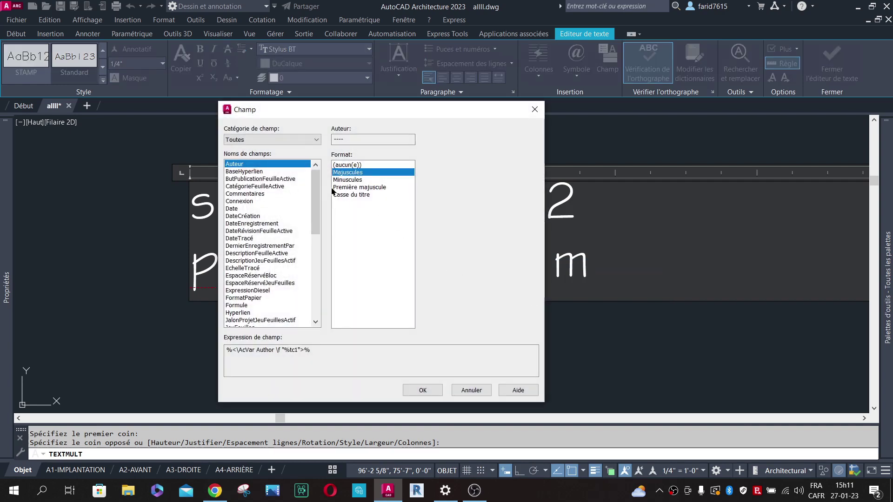
left_click(298, 139)
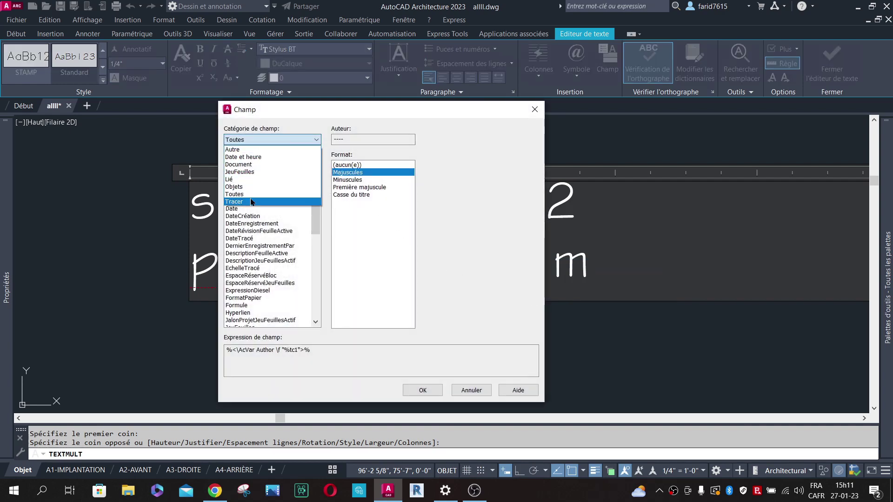
left_click(241, 187)
left_click(241, 180)
left_click(422, 139)
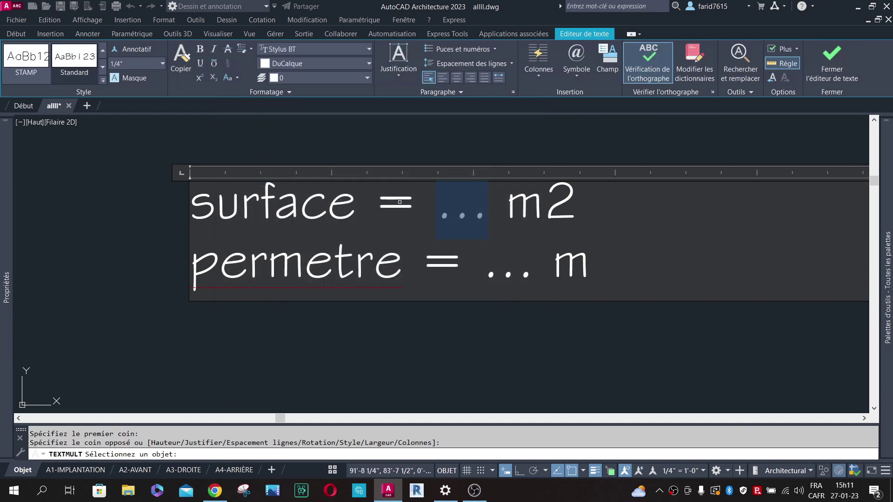
scroll(395, 199, "down", 5)
left_click(427, 178)
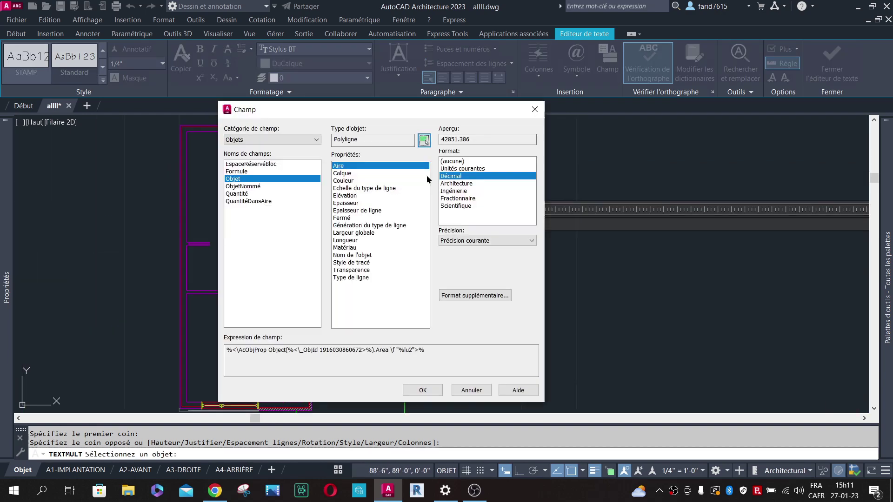
Insert the polyline's Aire property as the surface field, using Architecture format and precision 0.
left_click(346, 168)
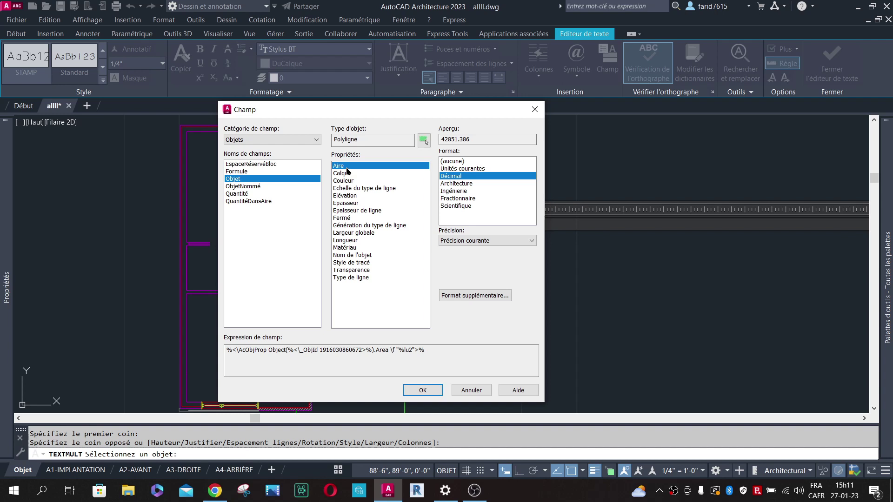
left_click(477, 242)
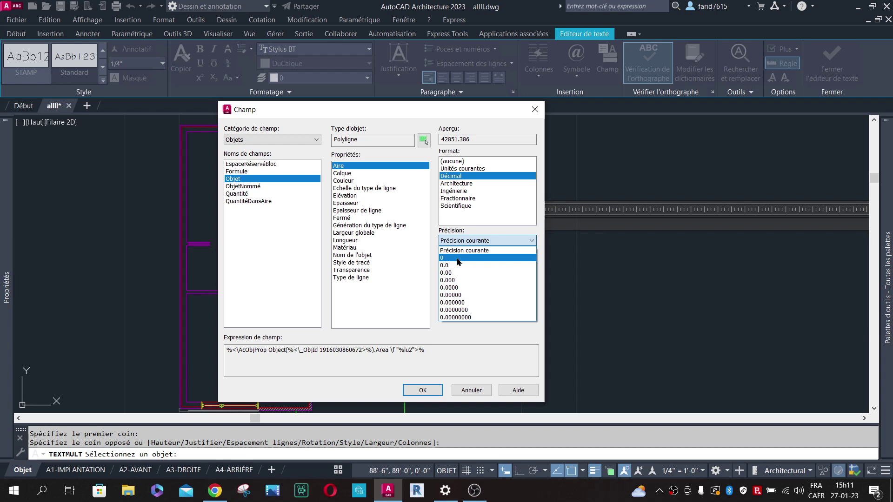
left_click(511, 219)
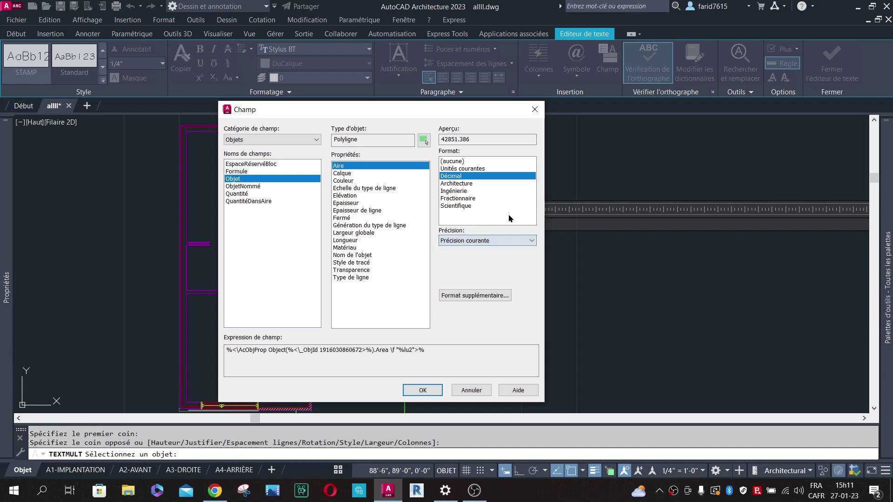
left_click(465, 184)
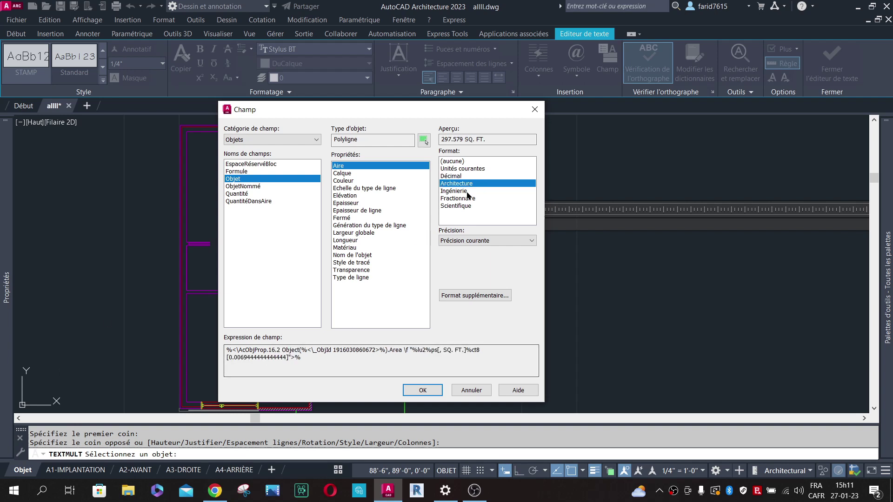
left_click(486, 241)
left_click(473, 258)
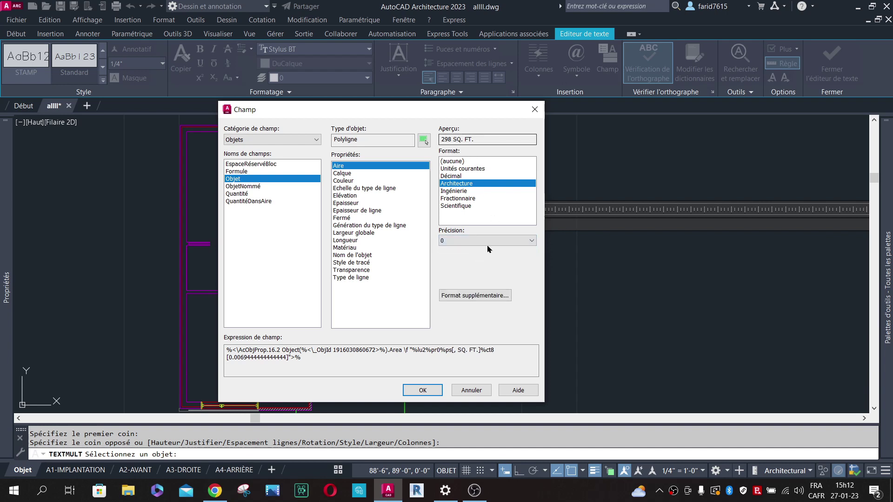
left_click(422, 390)
Remove "m2" after the surface field and keep "permetre = ... m" on its own second line.
scroll(468, 220, "up", 8)
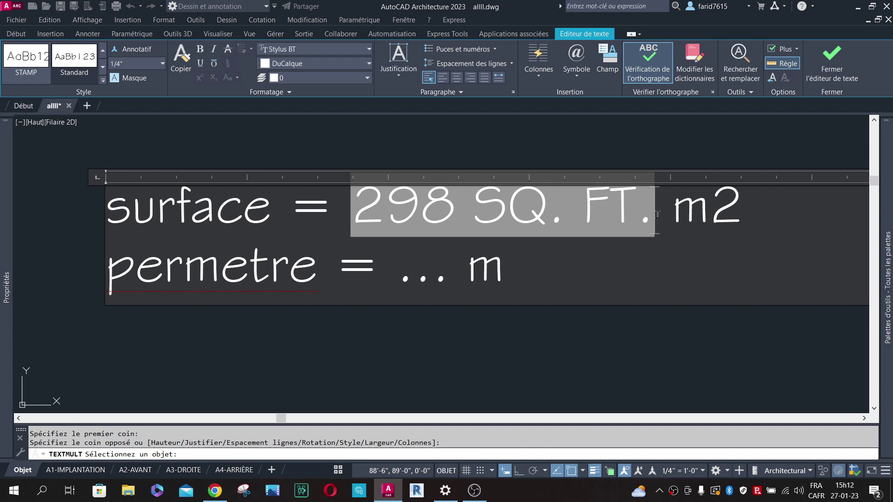
key("Delete")
key("Delete")
key("Delete")
key("Delete")
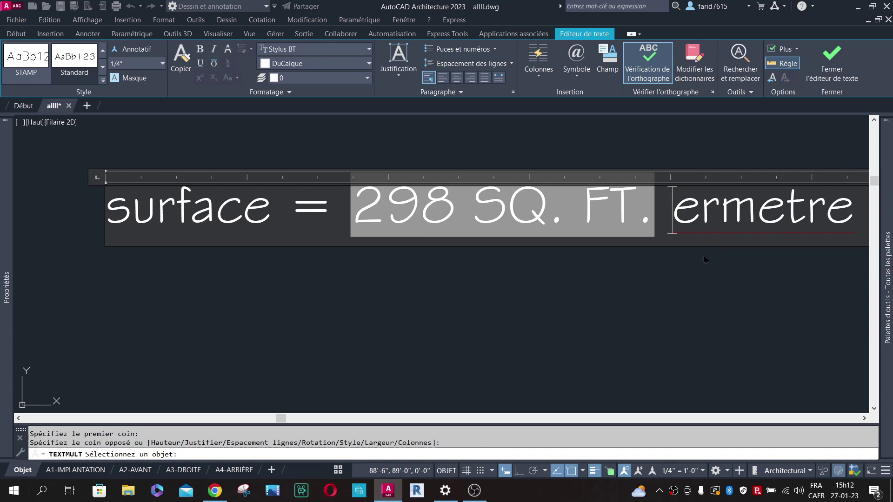
key("Return")
type("permetre = ... m")
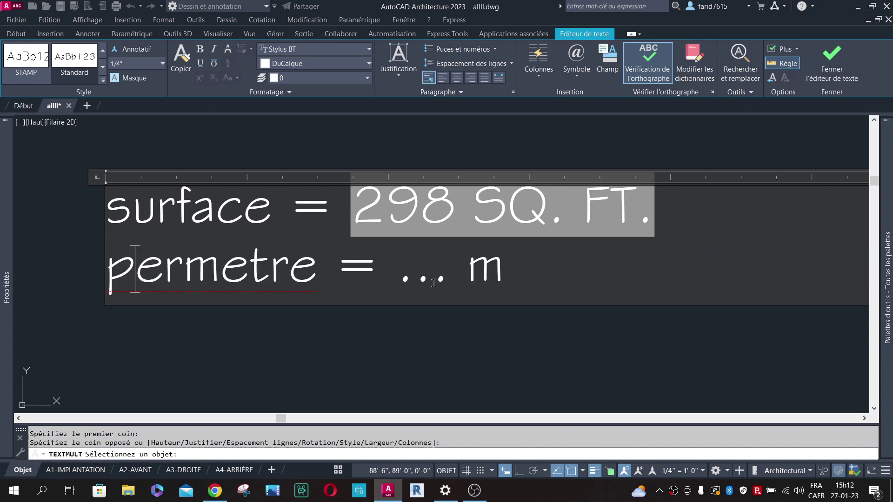
Replace the "..." after "permetre =" with a Longueur field of the living-room polyline in current units, and finish the text.
left_click_drag(396, 279, 435, 281)
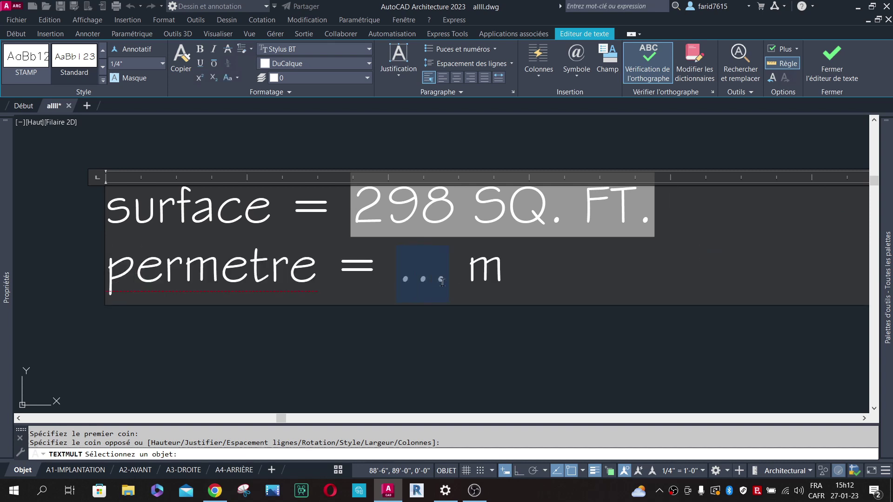
left_click(609, 63)
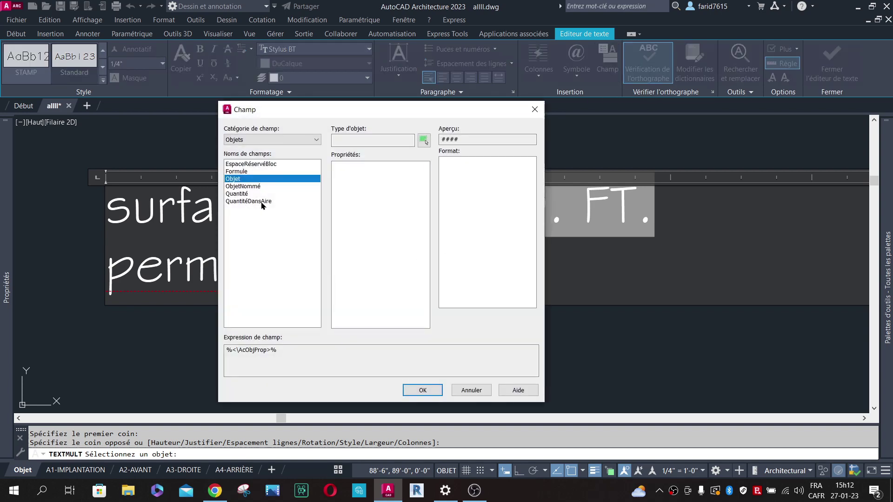
left_click(423, 140)
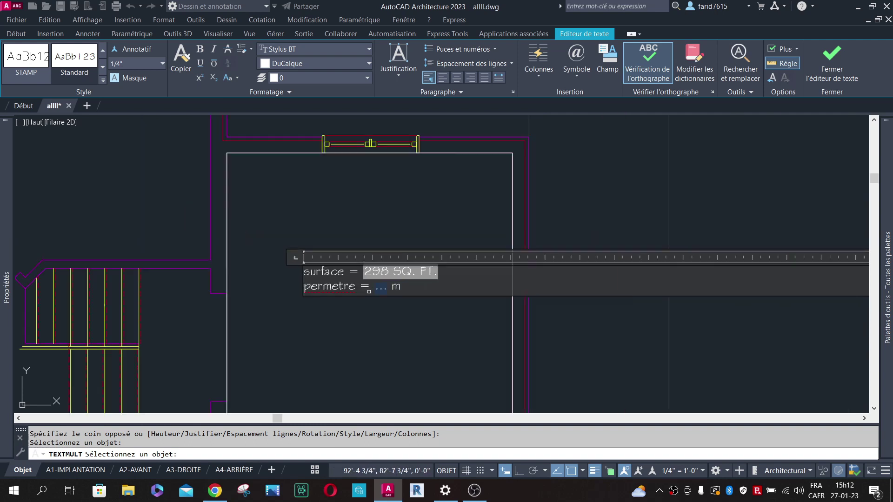
left_click(442, 154)
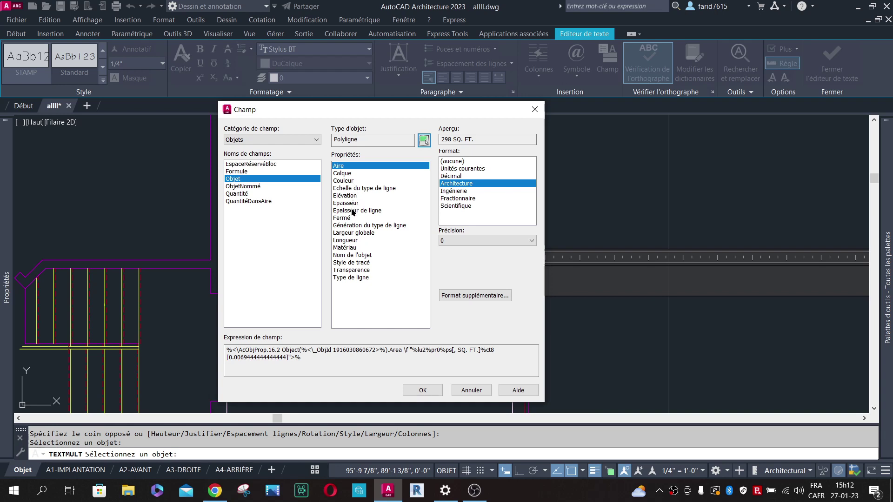
left_click(347, 241)
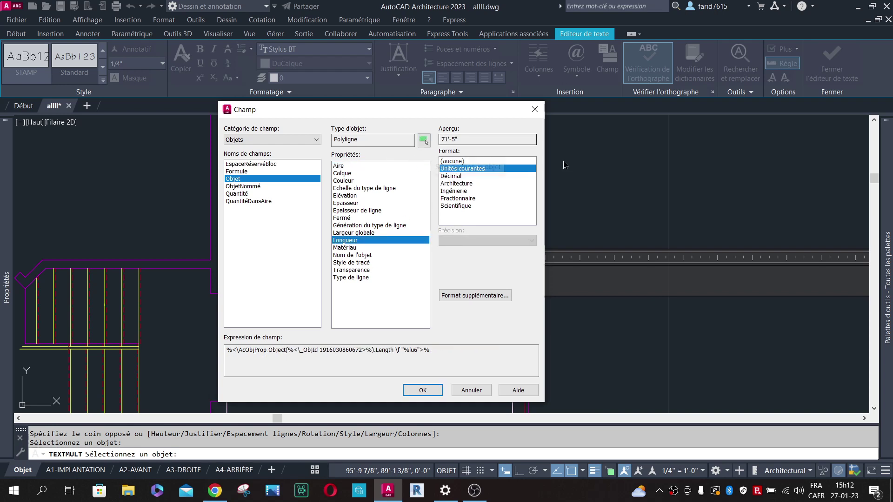
left_click(423, 390)
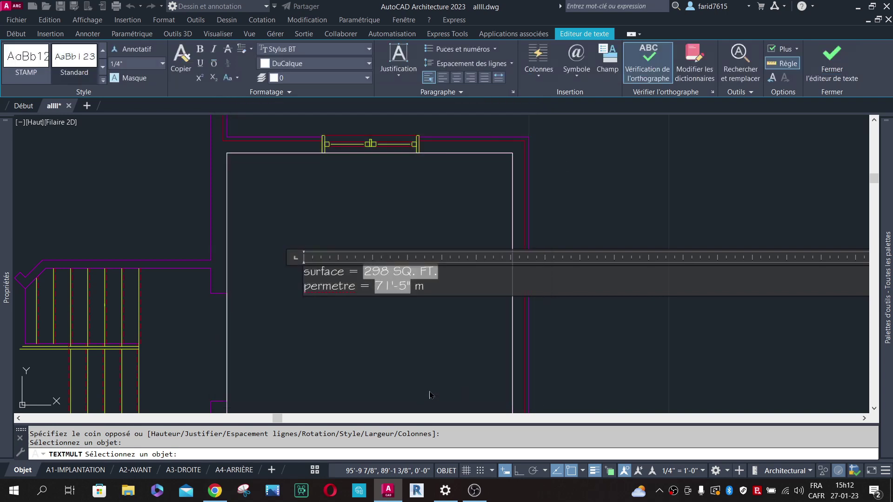
scroll(379, 296, "up", 4)
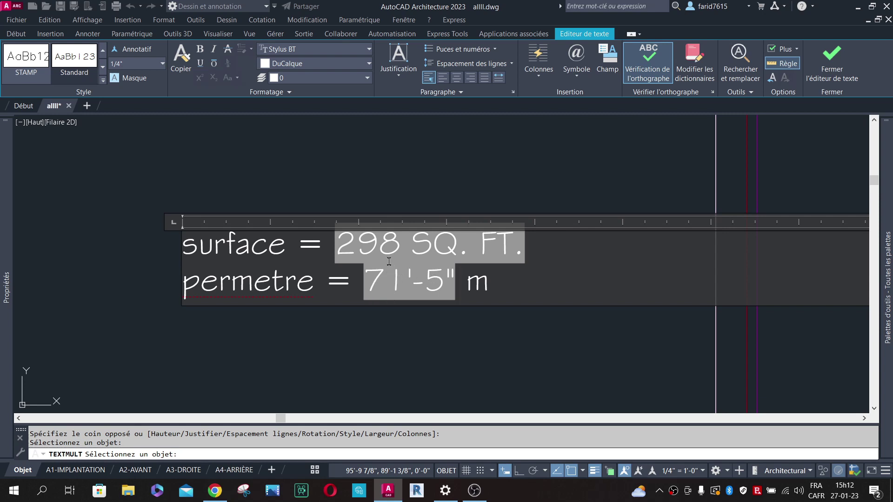
left_click(831, 60)
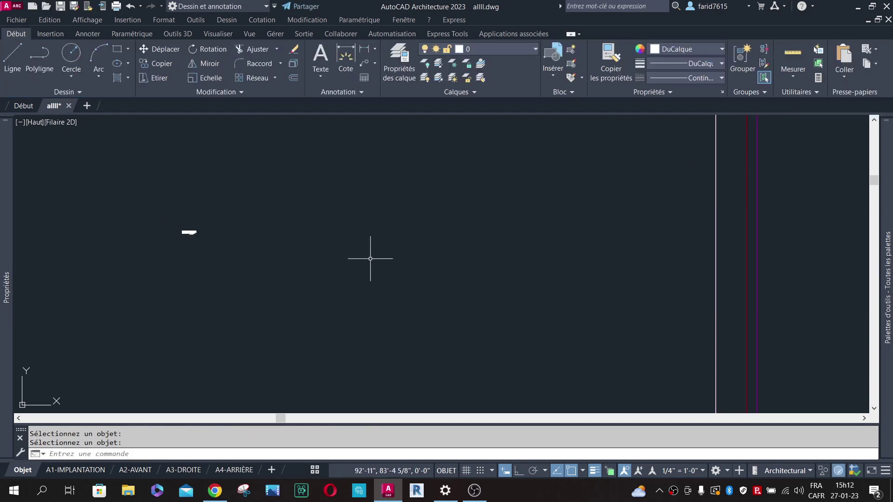
scroll(286, 247, "down", 5)
scroll(310, 237, "up", 4)
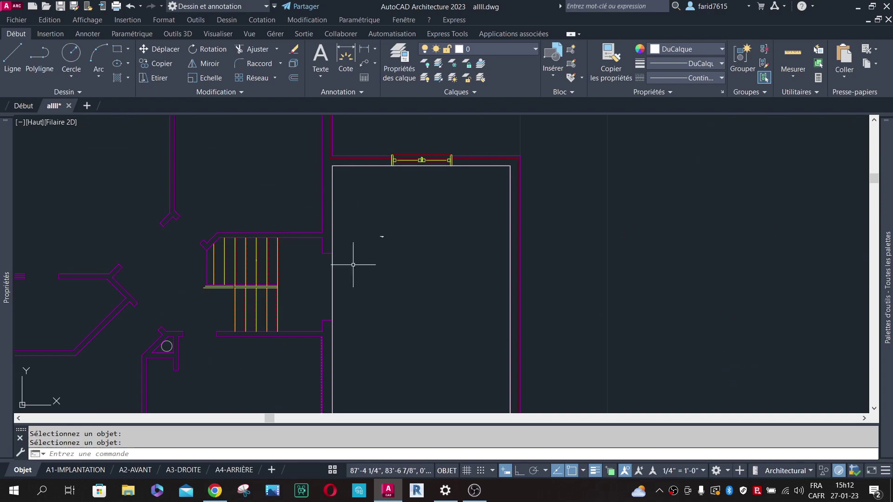